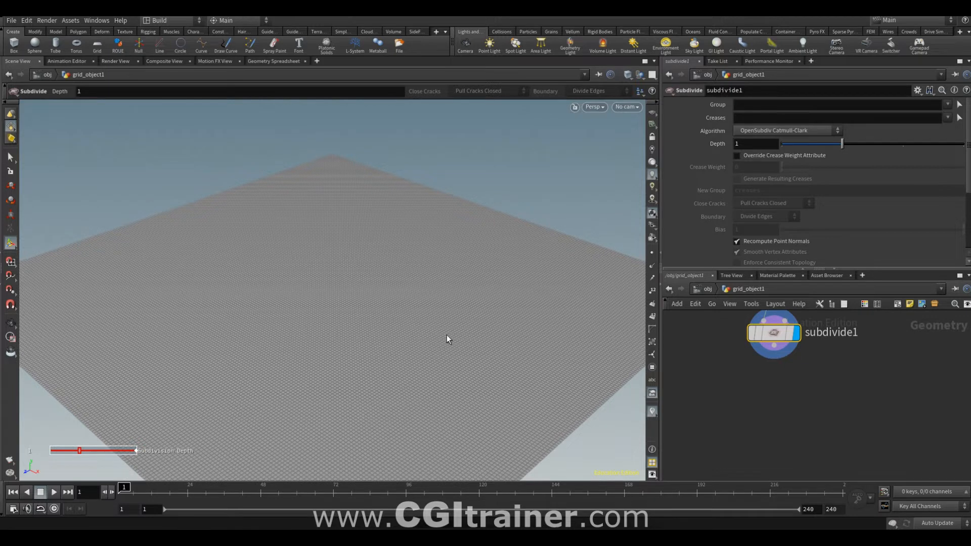
# Hide the wireframe overlay in the viewport and add a Mountain node after the subdivide1 node.
pyautogui.hotkey('shift', 'w')
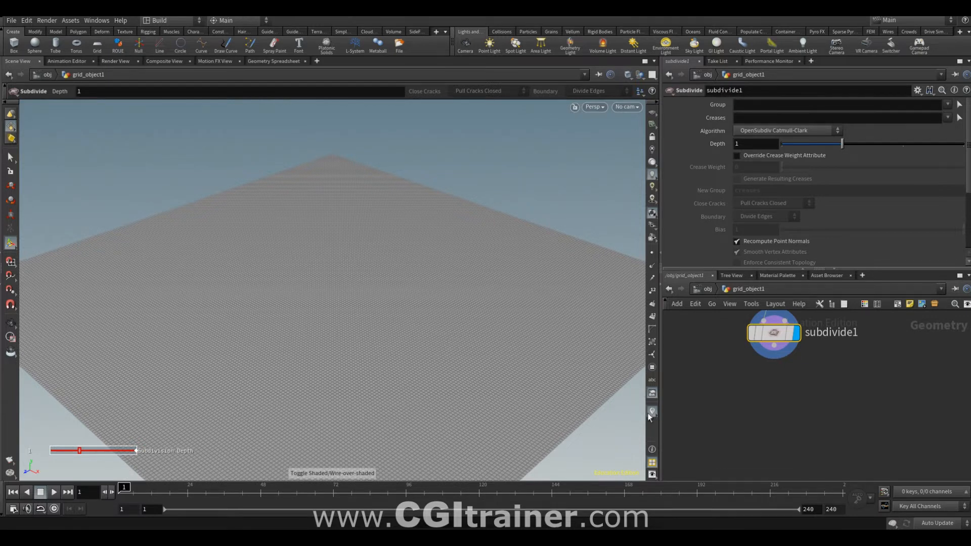
pyautogui.click(782, 381)
pyautogui.moveTo(783, 381); pyautogui.dragTo(803, 387, button='middle')
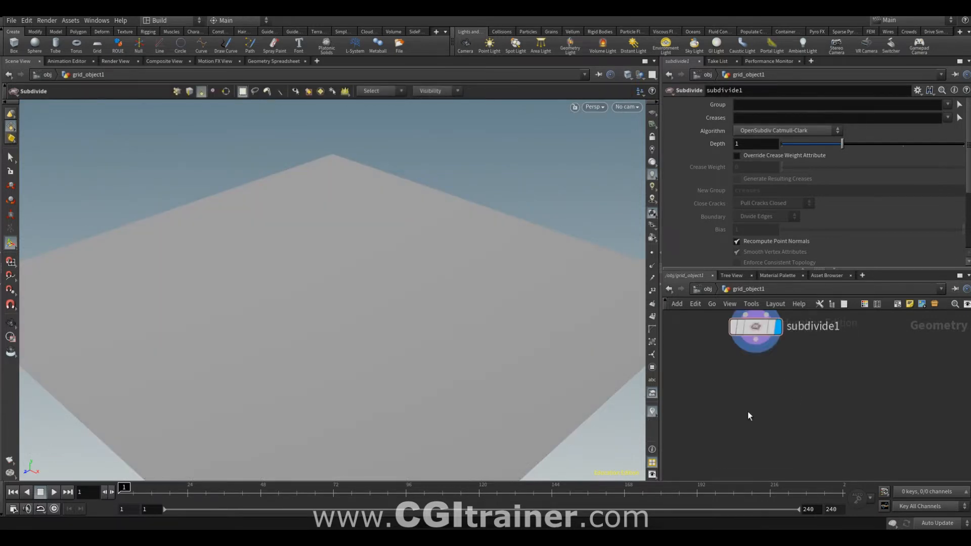
pyautogui.press('Tab')
pyautogui.write('mo')
pyautogui.press('Return')
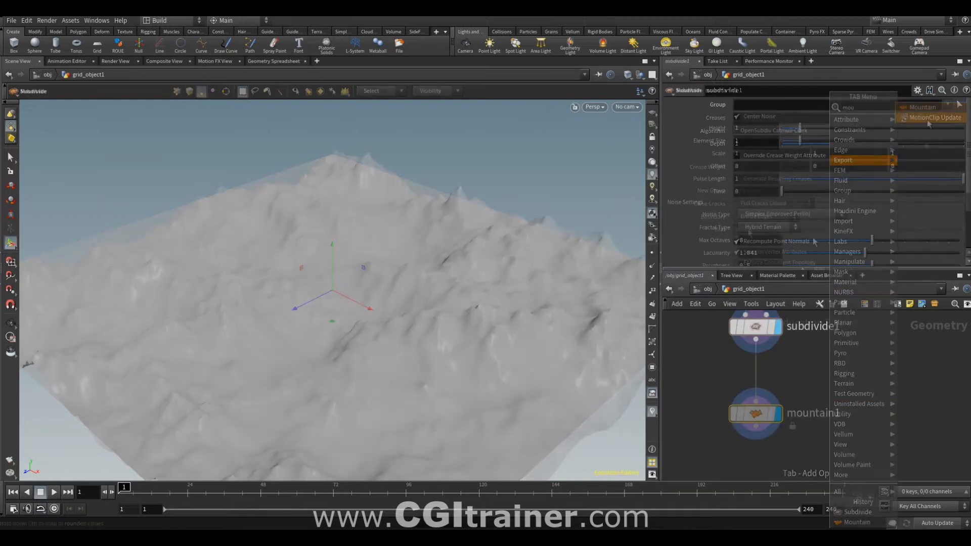
# Rename the Mountain node to VAGUES and set its noise type to Perlin.
pyautogui.doubleClick(770, 91)
pyautogui.write('VAGUES')
pyautogui.press('Return')
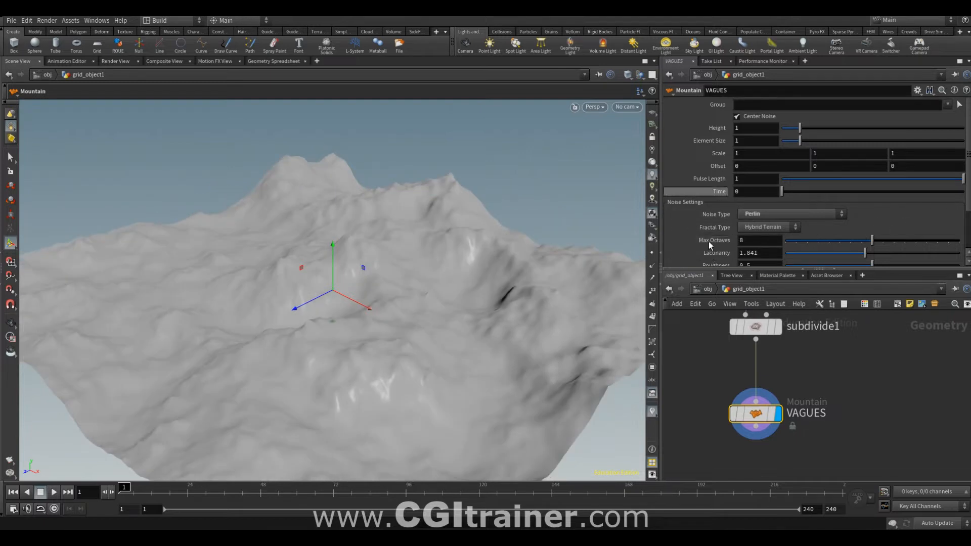
# Smooth the VAGUES noise with max octaves and lacunarity at 0 and reduced roughness, and set height 0.75 and element size 1.34.
pyautogui.moveTo(838, 241); pyautogui.dragTo(730, 256)
pyautogui.moveTo(871, 264); pyautogui.dragTo(773, 264)
pyautogui.moveTo(799, 128)
pyautogui.mouseDown()
pyautogui.moveTo(787, 127)
pyautogui.moveTo(857, 145)
pyautogui.moveTo(806, 142)
pyautogui.mouseUp()
pyautogui.moveTo(791, 128); pyautogui.dragTo(795, 129)
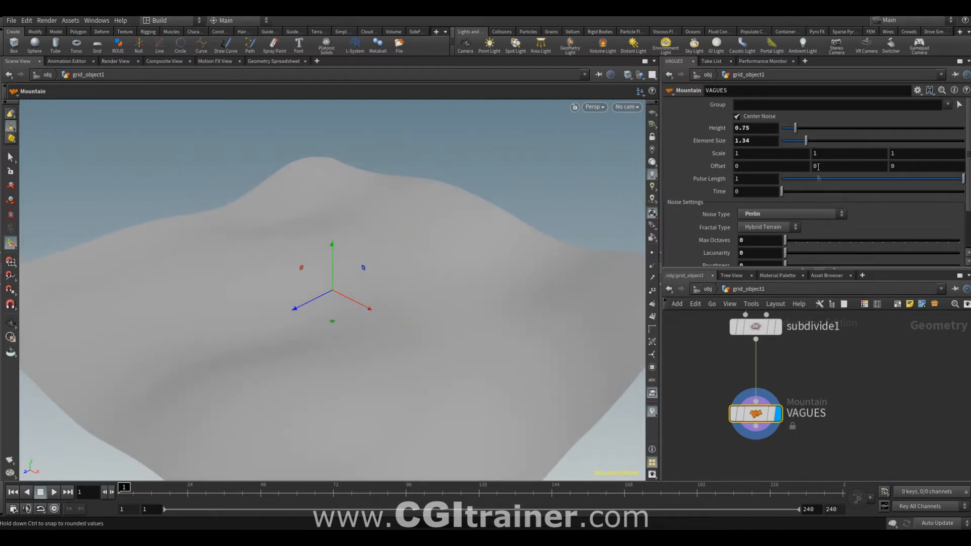
# Keyframe the VAGUES Y offset at -5 on frame 1 and 5 on frame 240, and play the animation.
pyautogui.moveTo(815, 166); pyautogui.dragTo(829, 169, button='middle')
pyautogui.write('-5')
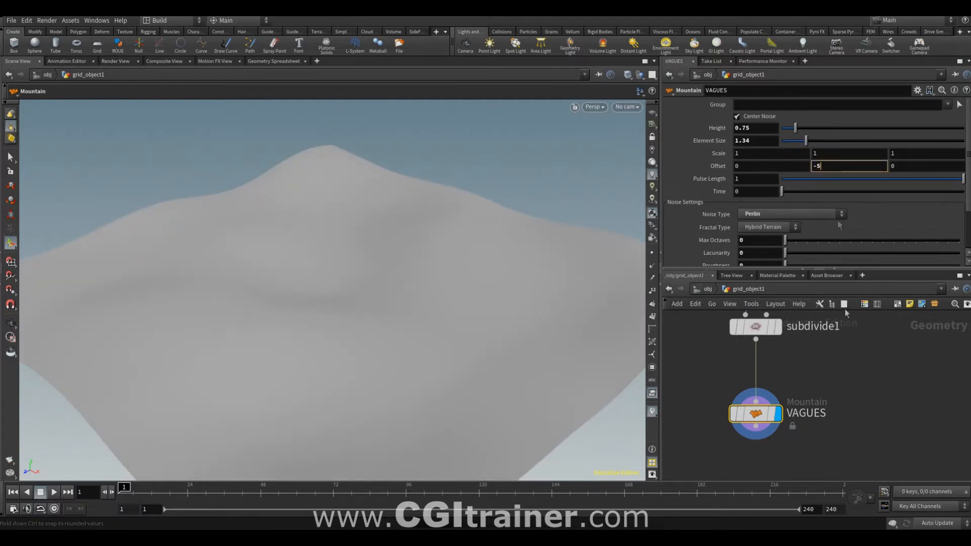
pyautogui.press('Return')
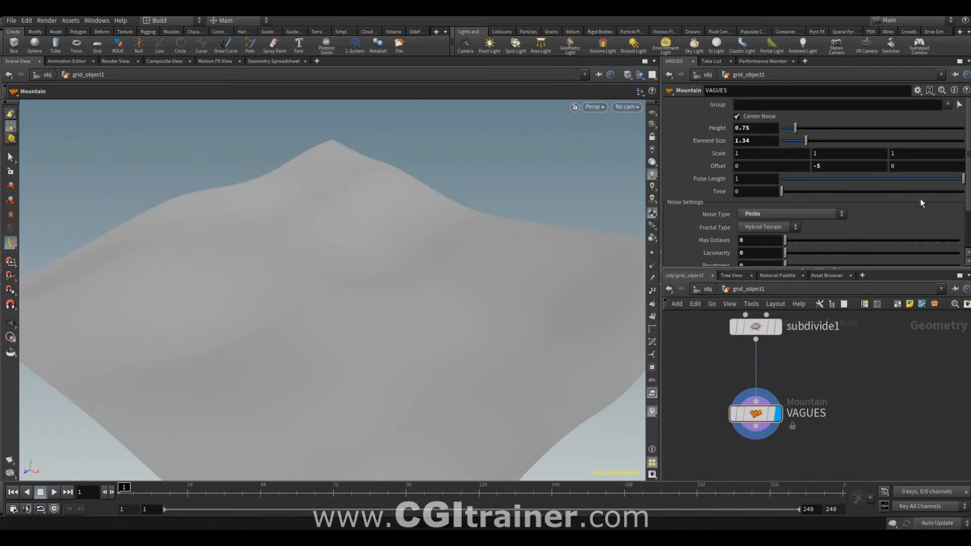
pyautogui.keyDown('alt'); pyautogui.click(829, 164); pyautogui.keyUp('alt')
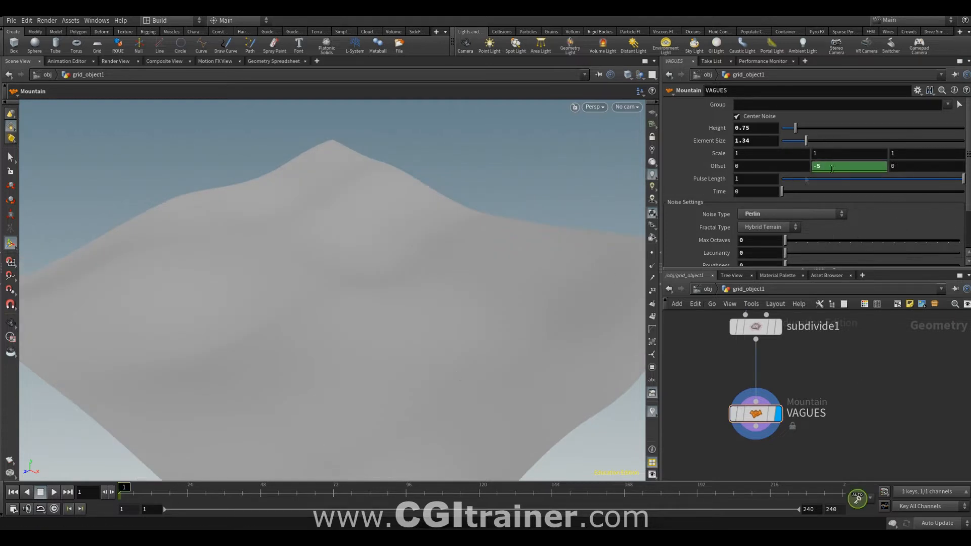
pyautogui.moveTo(174, 490); pyautogui.dragTo(242, 490)
pyautogui.moveTo(807, 473); pyautogui.dragTo(839, 484)
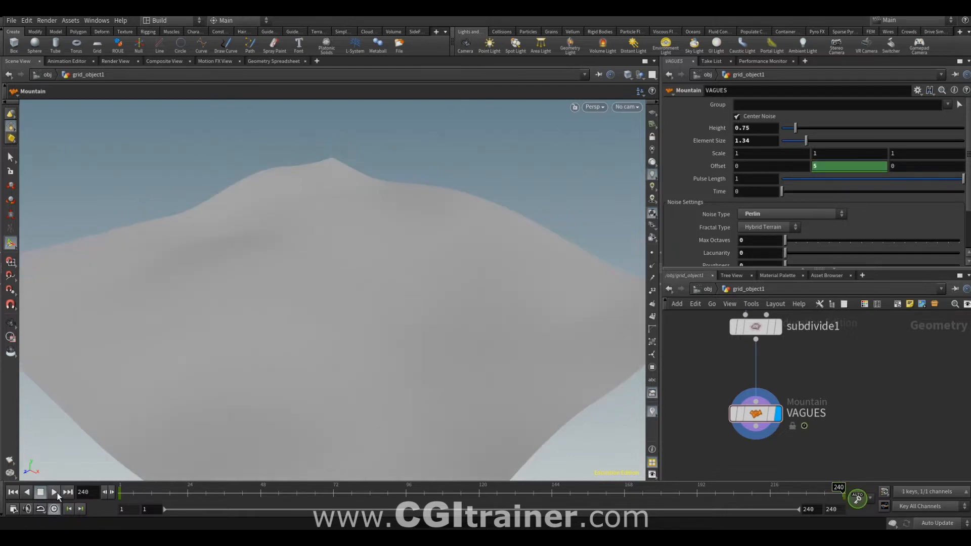
pyautogui.click(54, 492)
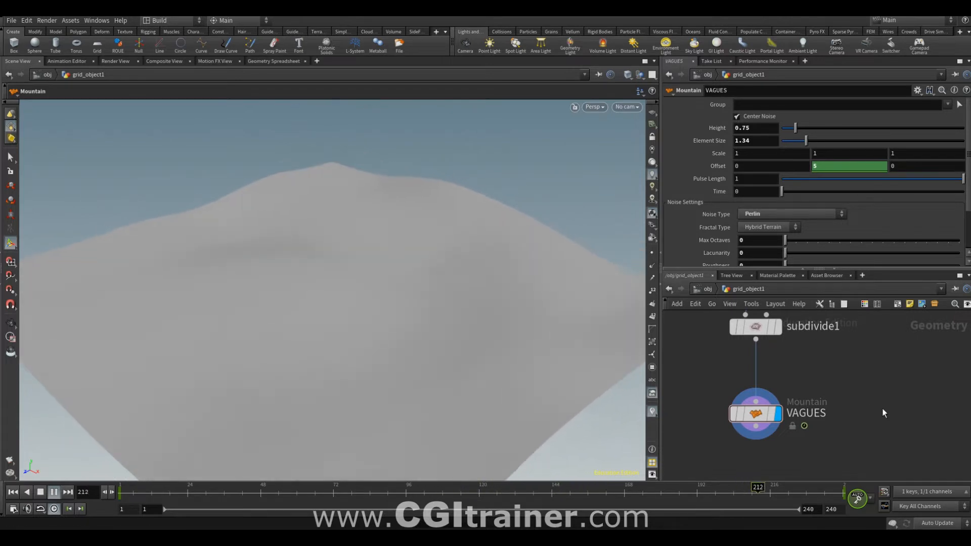
# Change the VAGUES Offset Y animation curve to linear interpolation in the Animation Editor and close the editor.
pyautogui.keyDown('shift'); pyautogui.click(832, 166); pyautogui.keyUp('shift')
pyautogui.press('h')
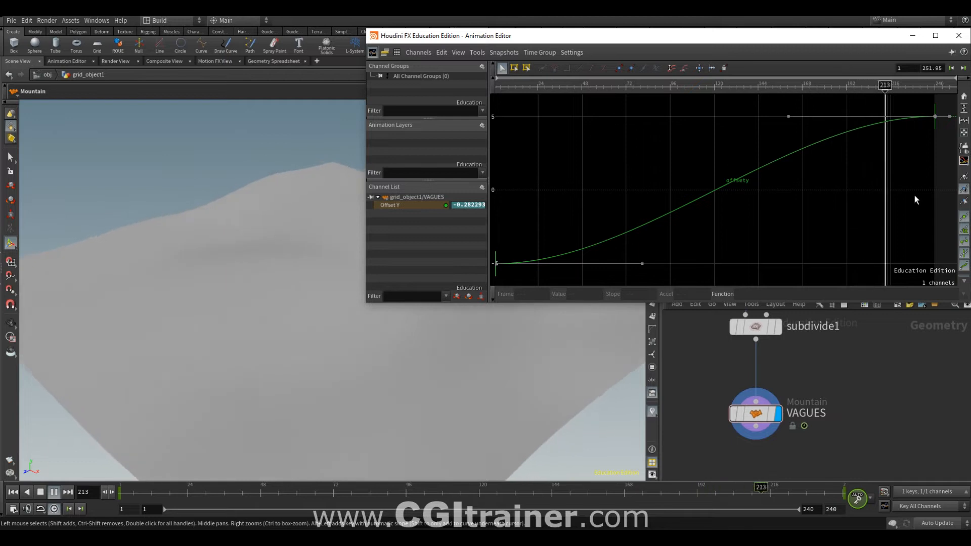
pyautogui.click(920, 111)
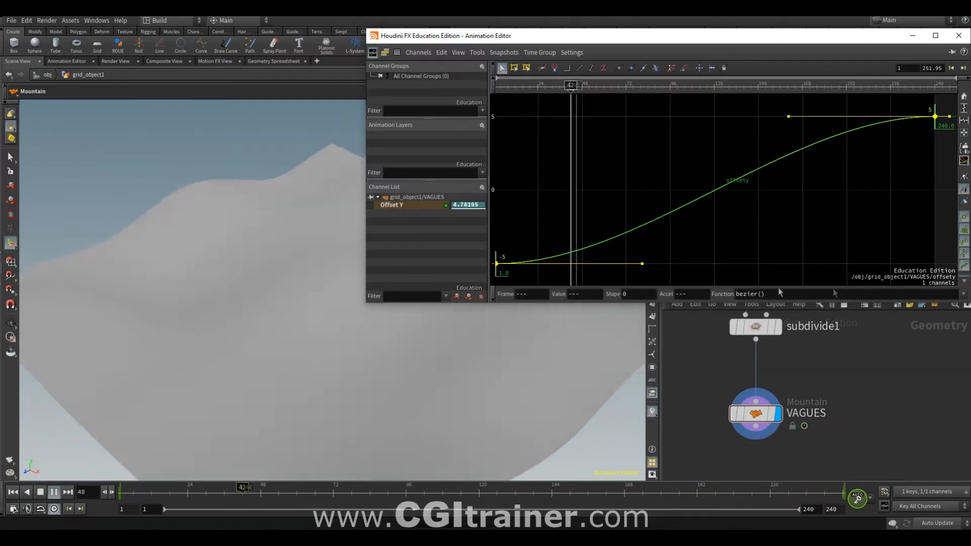
pyautogui.click(964, 296)
pyautogui.click(761, 305)
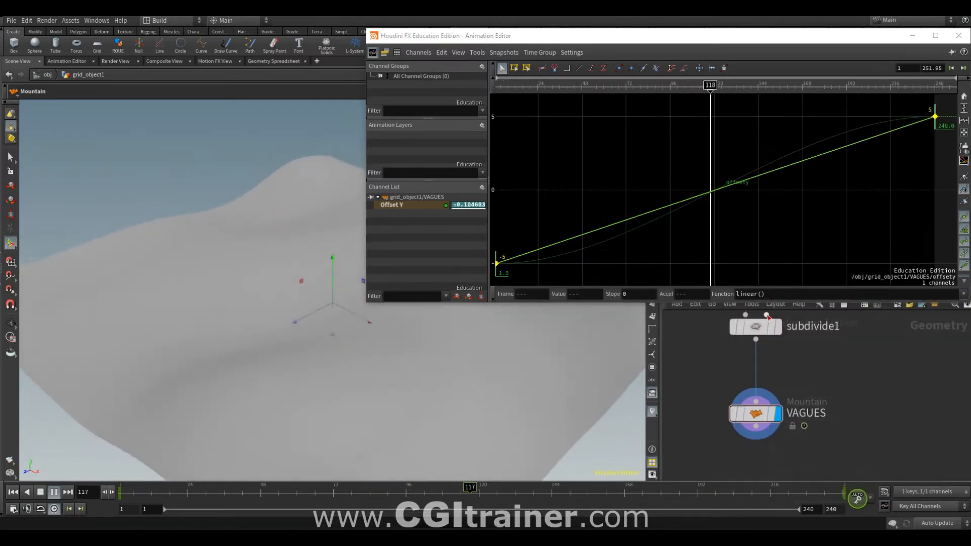
pyautogui.click(958, 36)
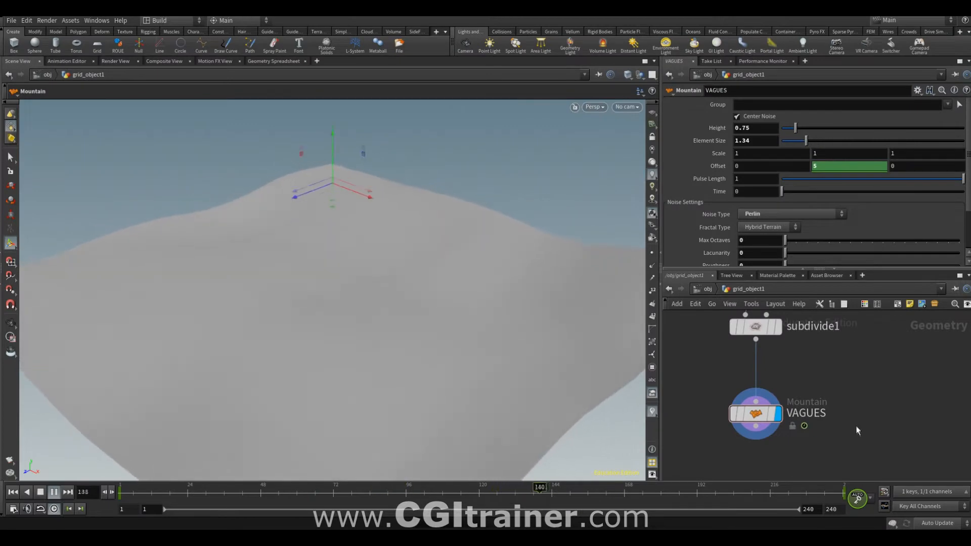
# Add a second Mountain node connected to the VAGUES output, display it, and bypass VAGUES.
pyautogui.moveTo(873, 439); pyautogui.dragTo(888, 356, button='middle')
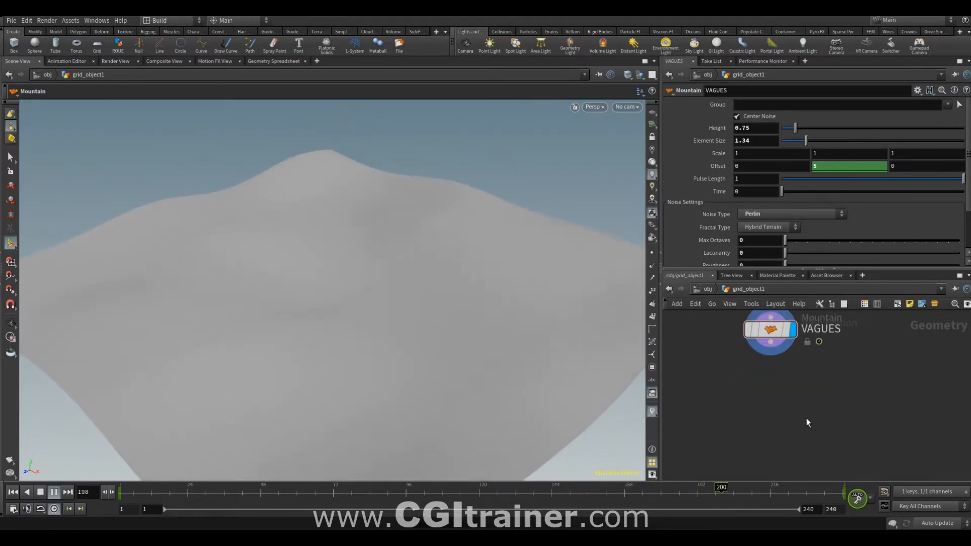
pyautogui.press('Tab')
pyautogui.write('mou')
pyautogui.press('Return')
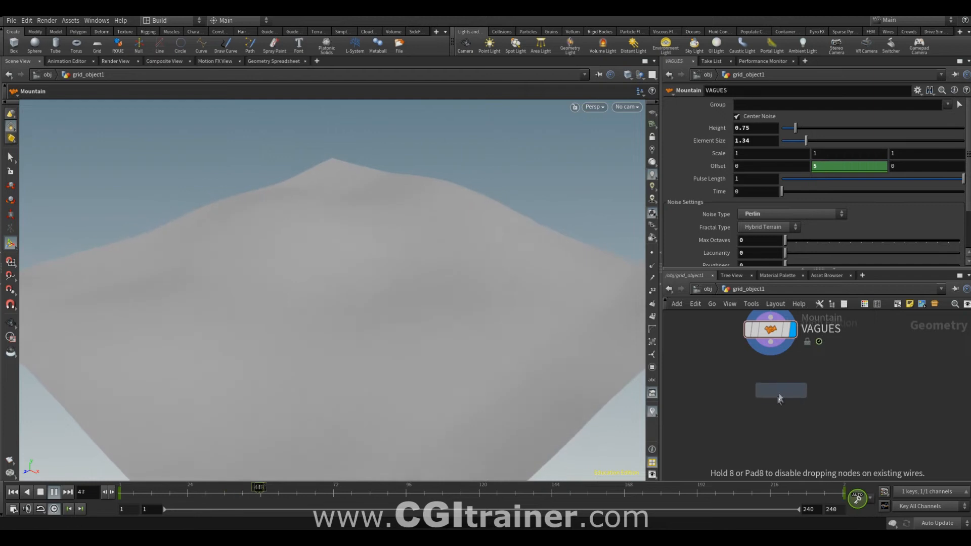
pyautogui.click(773, 380)
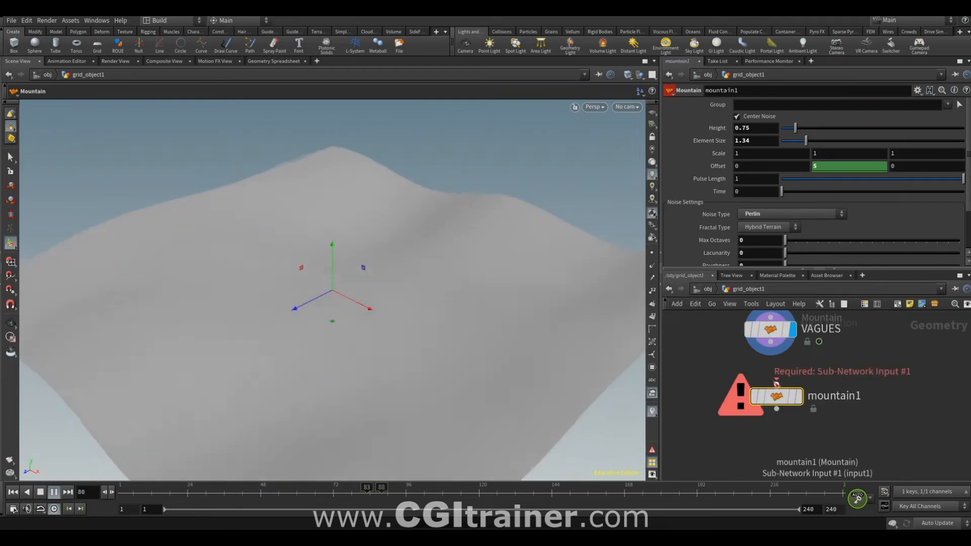
pyautogui.moveTo(776, 384); pyautogui.dragTo(770, 342)
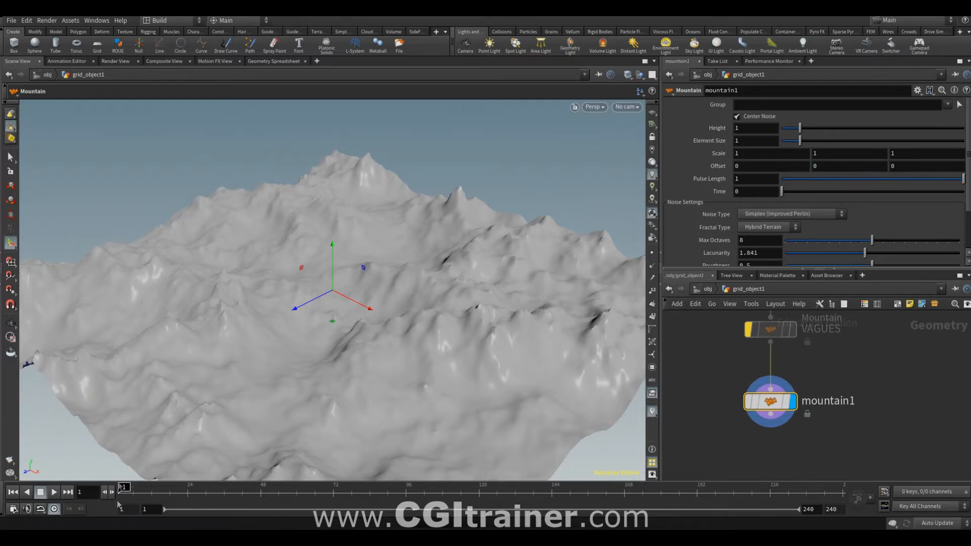
# Set the second Mountain node's noise to Perlin with max octaves 15, lacunarity 1.45 and roughness 0.632.
pyautogui.click(745, 215)
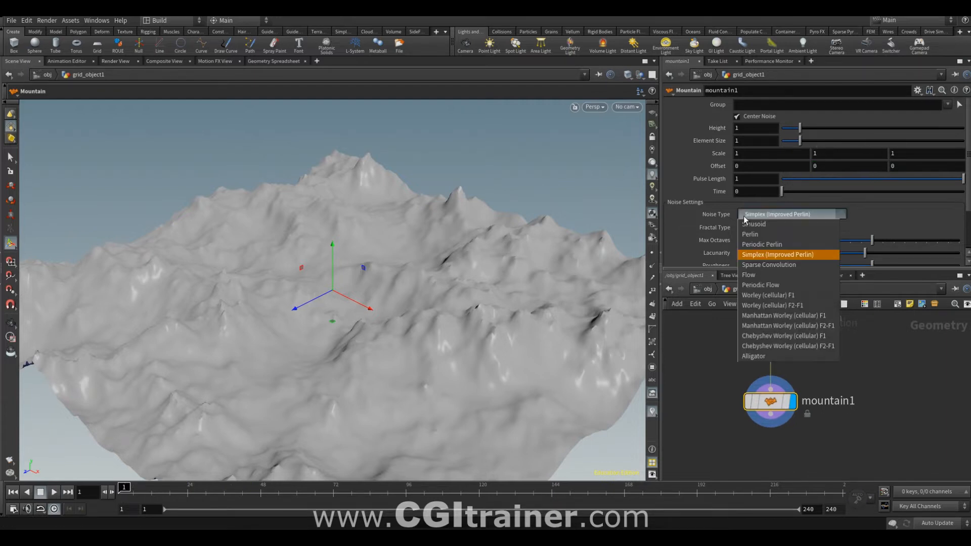
pyautogui.click(755, 235)
pyautogui.scroll(-3, 855, 200)
pyautogui.moveTo(871, 213); pyautogui.dragTo(892, 216)
pyautogui.moveTo(864, 200); pyautogui.dragTo(844, 204)
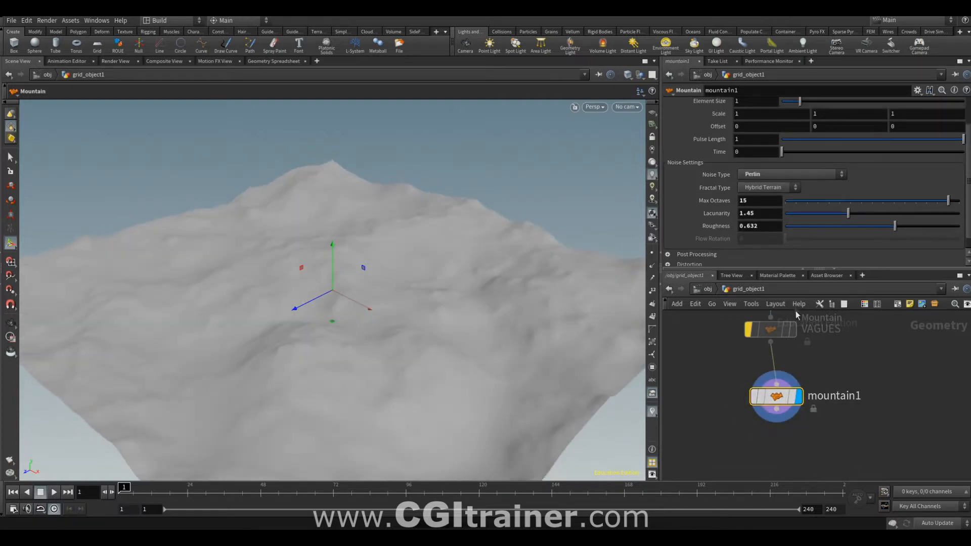
pyautogui.scroll(3, 785, 214)
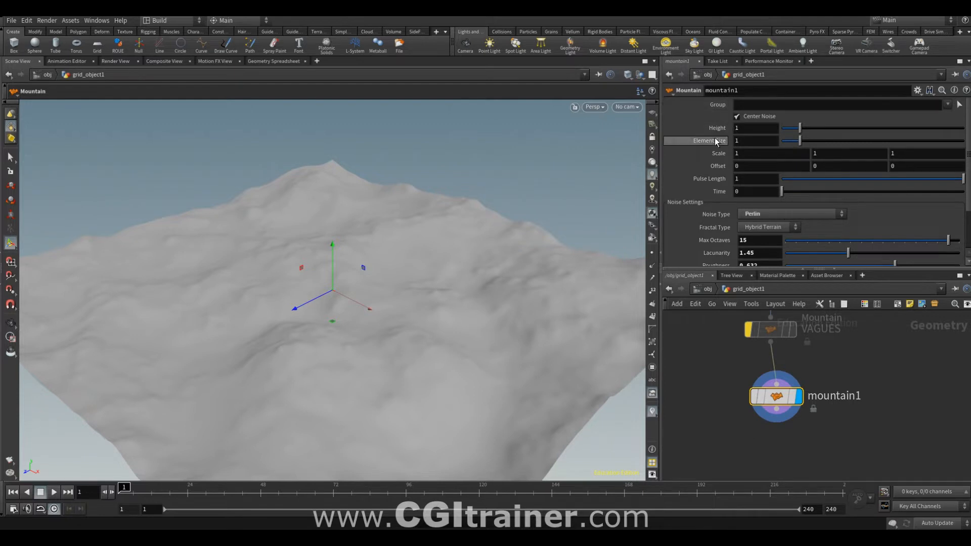
# Refine the second Mountain node to height 0.47, element size 2.32, scale 1.2 on all axes, lacunarity 1.4 and roughness 0.699.
pyautogui.moveTo(799, 130); pyautogui.dragTo(789, 133)
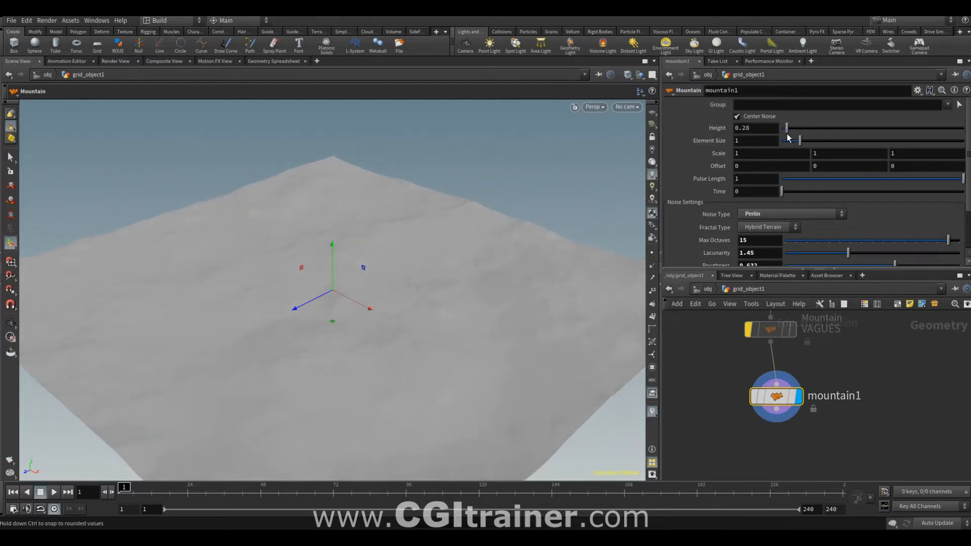
pyautogui.moveTo(792, 139); pyautogui.dragTo(807, 140)
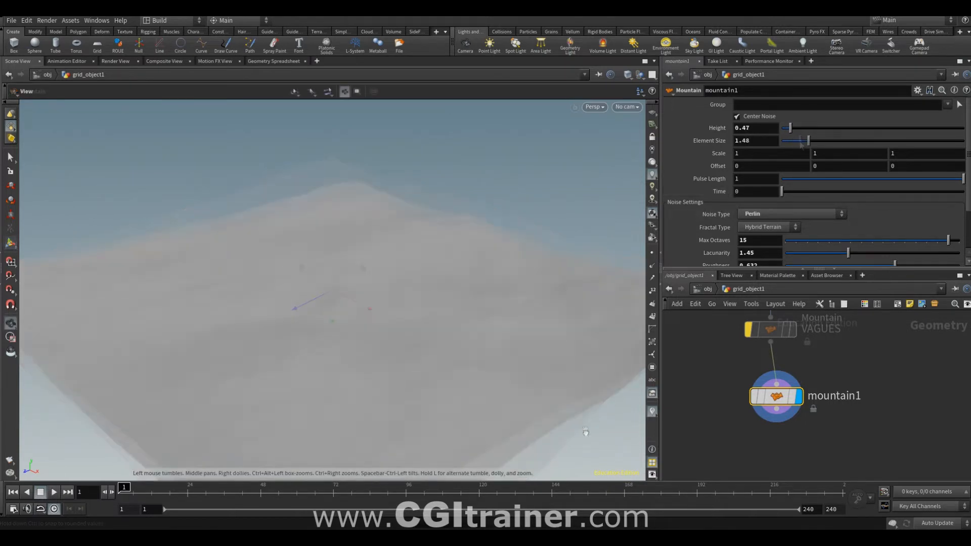
pyautogui.press('Escape')
pyautogui.moveTo(444, 381); pyautogui.dragTo(430, 368)
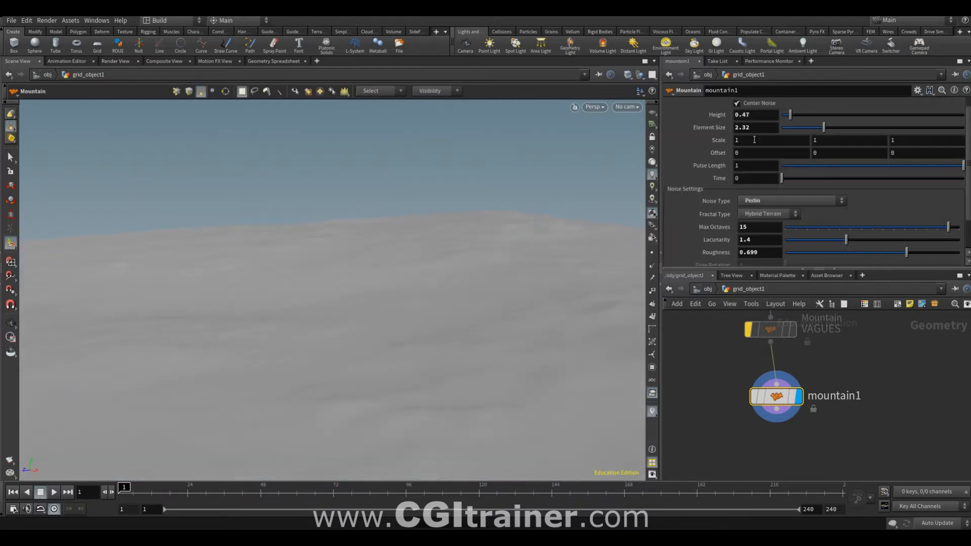
pyautogui.moveTo(753, 141); pyautogui.dragTo(809, 166, button='middle')
pyautogui.keyDown('alt'); pyautogui.moveTo(542, 221); pyautogui.dragTo(567, 219); pyautogui.keyUp('alt')
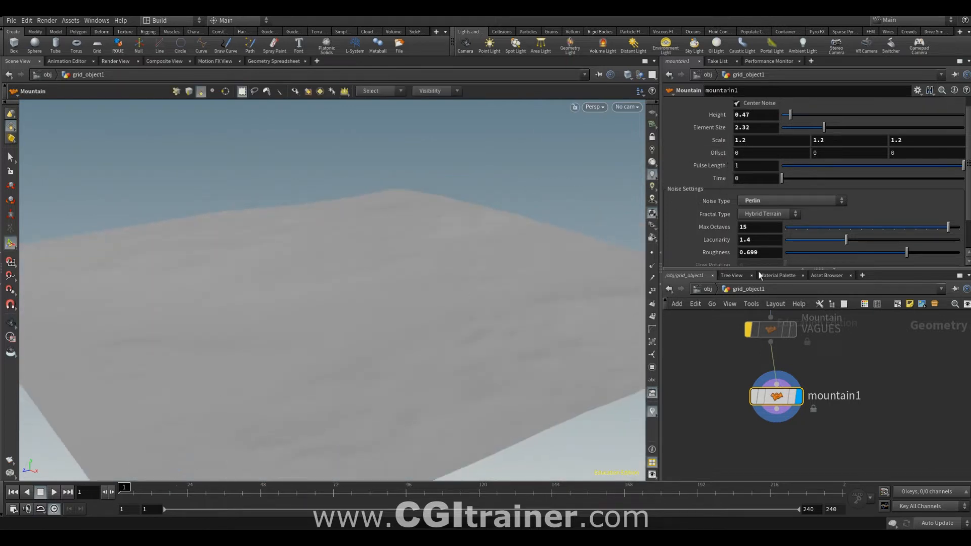
# Keyframe the second Mountain node's X and Z offsets from 0 on frame 1 to X 20 and Z 8 on frame 240.
pyautogui.keyDown('alt'); pyautogui.click(739, 153); pyautogui.keyUp('alt')
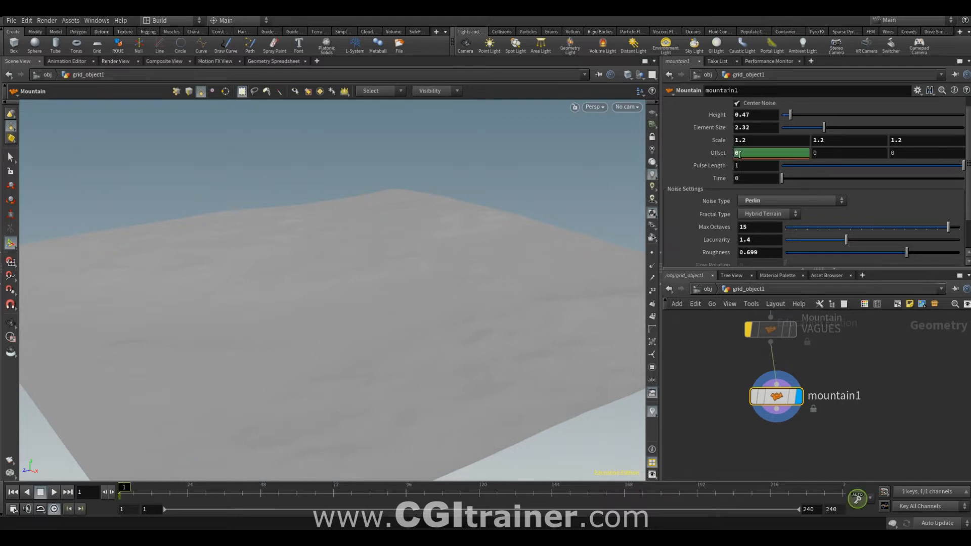
pyautogui.keyDown('alt'); pyautogui.click(921, 153); pyautogui.keyUp('alt')
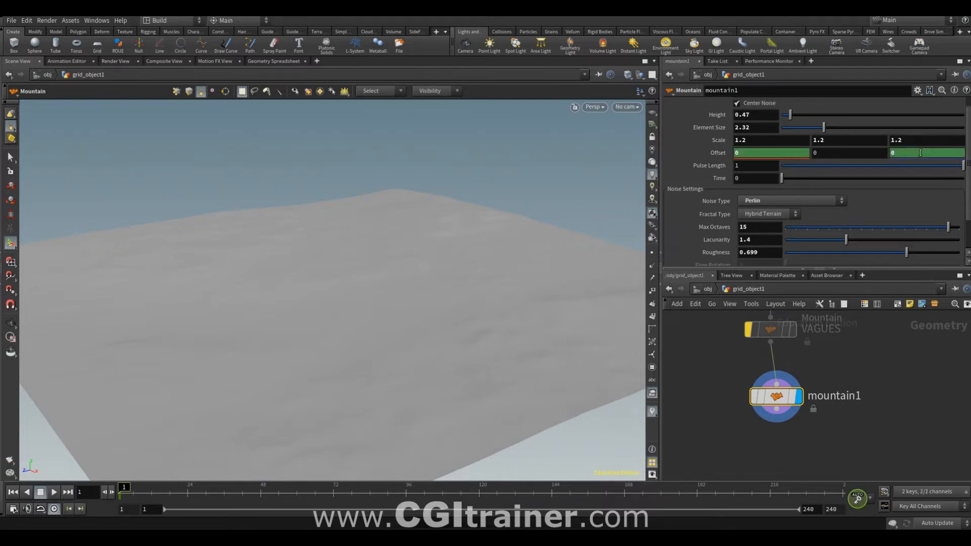
pyautogui.press('Up')
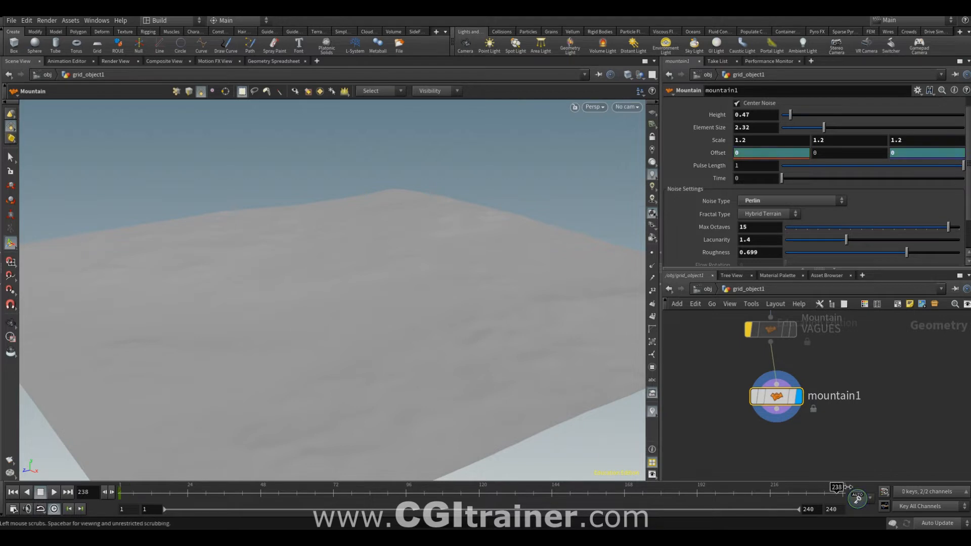
pyautogui.moveTo(752, 153); pyautogui.dragTo(881, 156, button='middle')
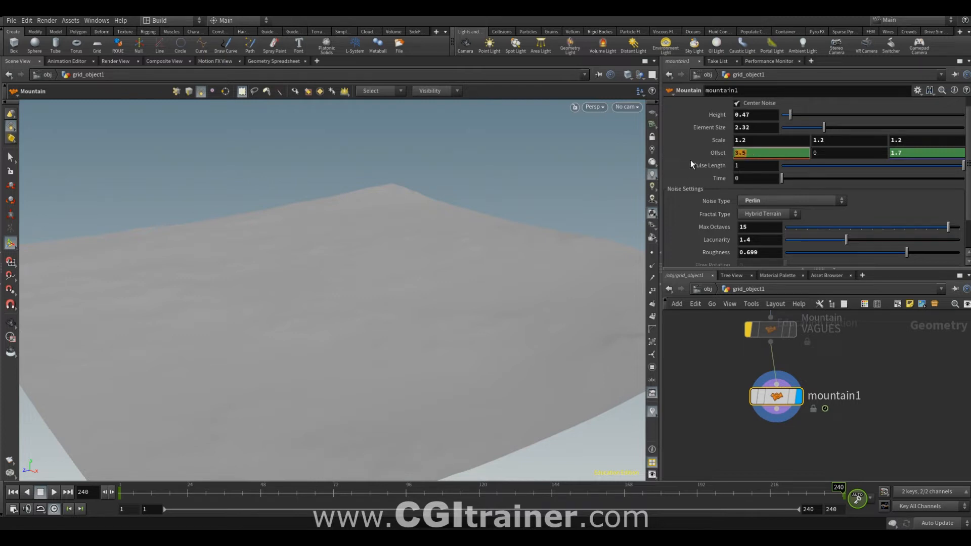
pyautogui.write('20')
pyautogui.press('Tab')
pyautogui.press('Tab')
pyautogui.write('8')
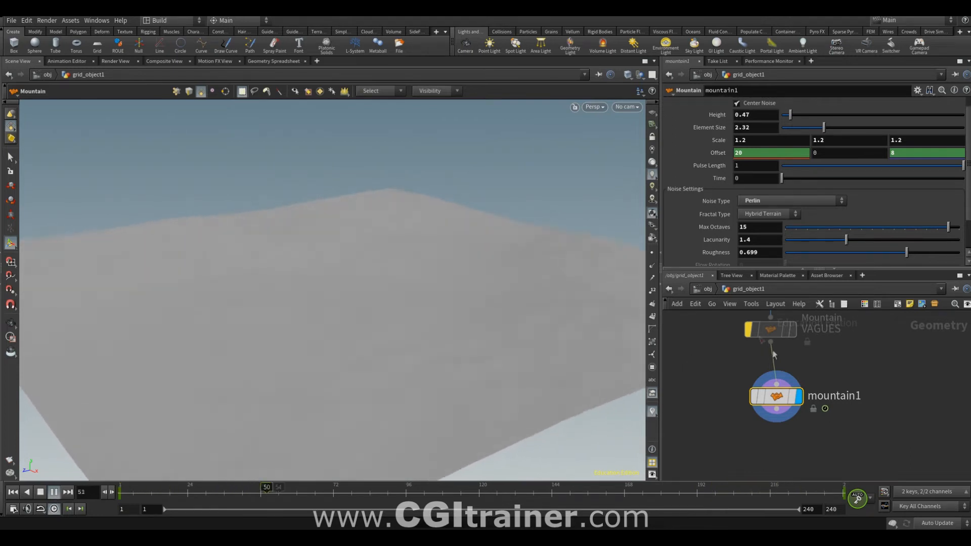
# Preview the combined waves with VAGUES temporarily enabled, and set the second Mountain node's frame 240 offsets to X 5 and Z 2.
pyautogui.click(748, 330)
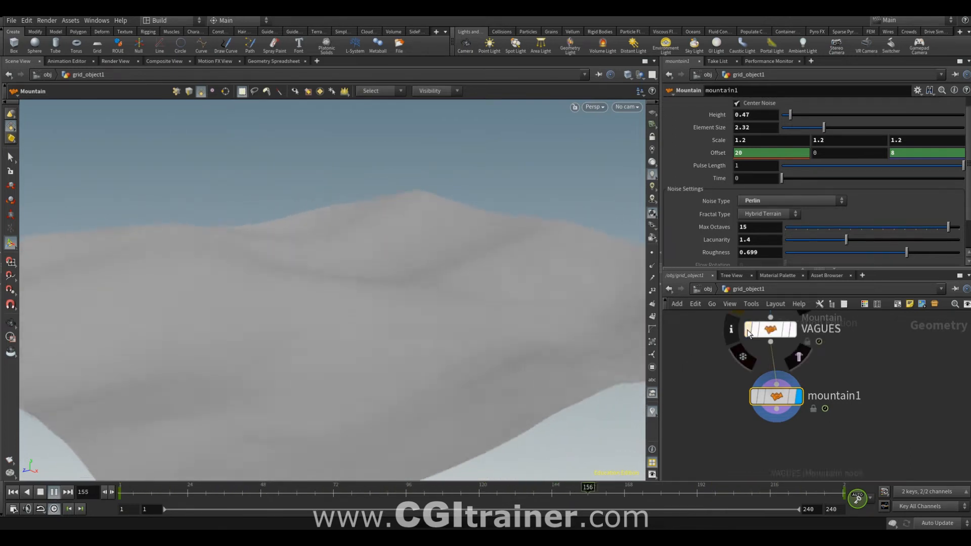
pyautogui.click(747, 330)
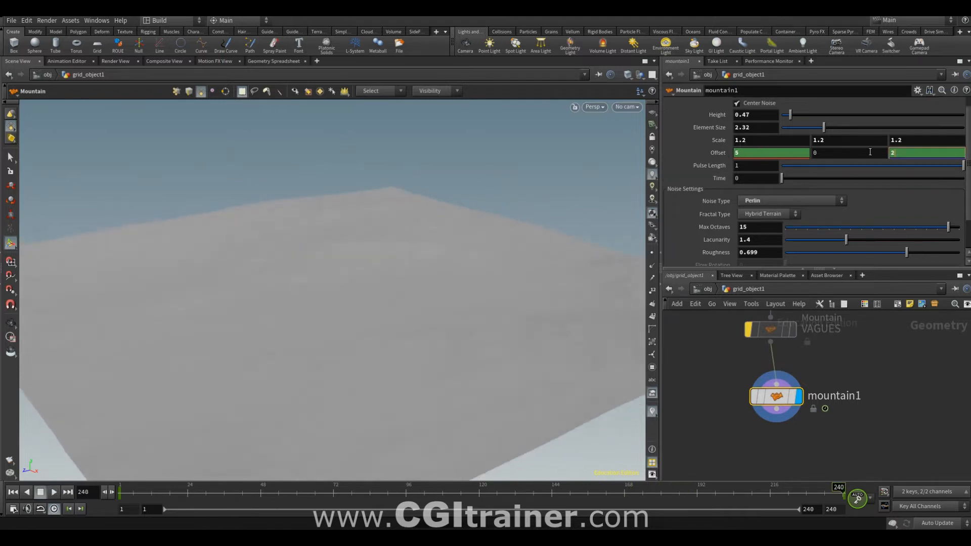
pyautogui.click(59, 493)
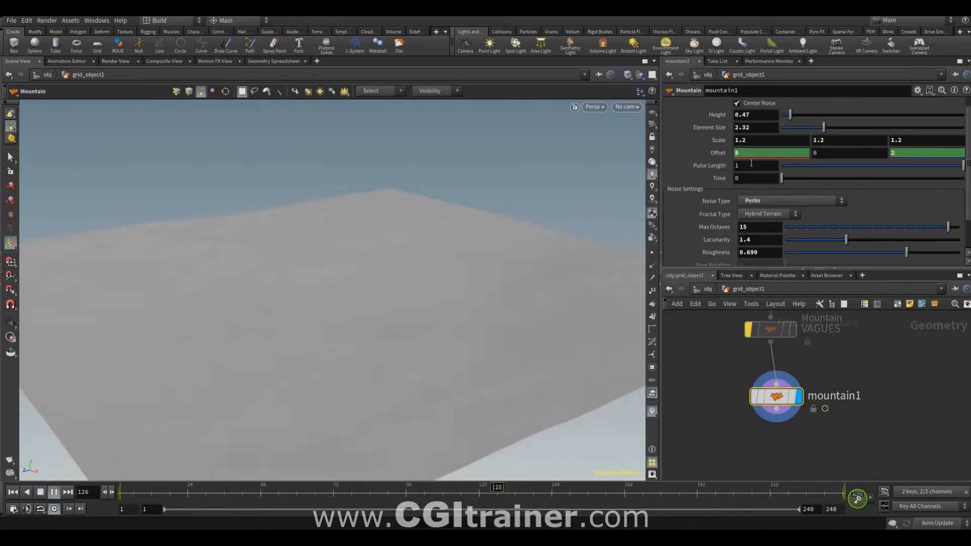
# Change the second Mountain node's Offset X and Offset Z animation curves to linear interpolation in the Animation Editor.
pyautogui.keyDown('shift'); pyautogui.click(713, 153); pyautogui.keyUp('shift')
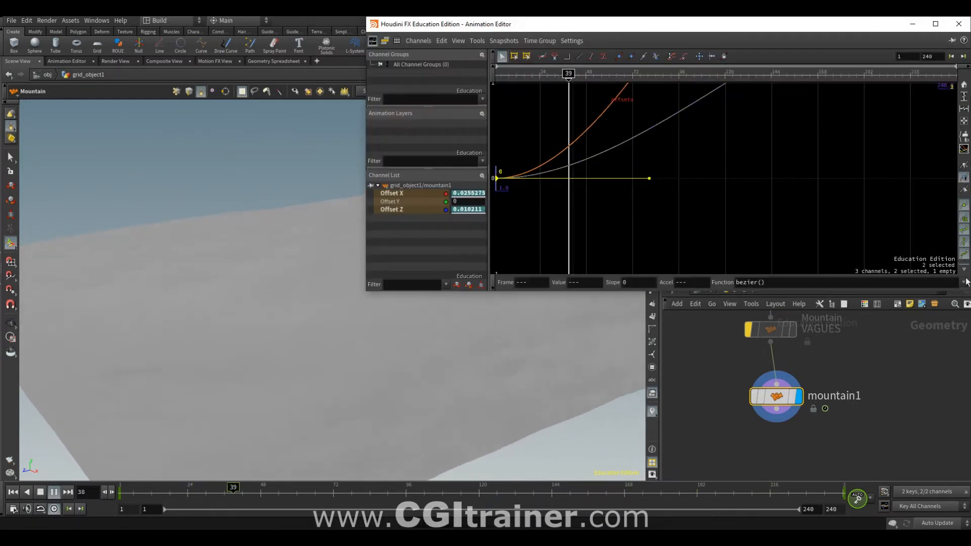
pyautogui.click(963, 282)
pyautogui.click(749, 304)
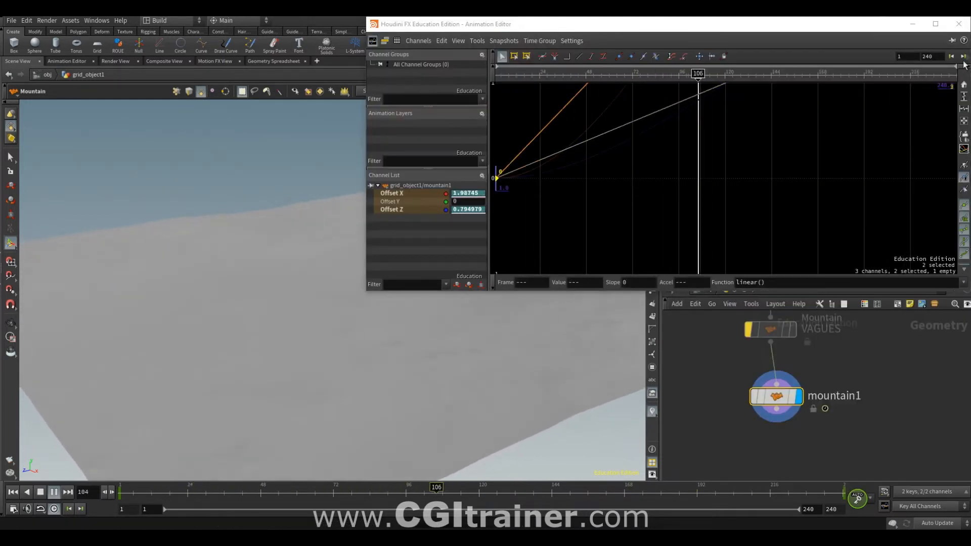
# Close the Animation Editor and raise the second Mountain node's roughness slightly.
pyautogui.click(958, 24)
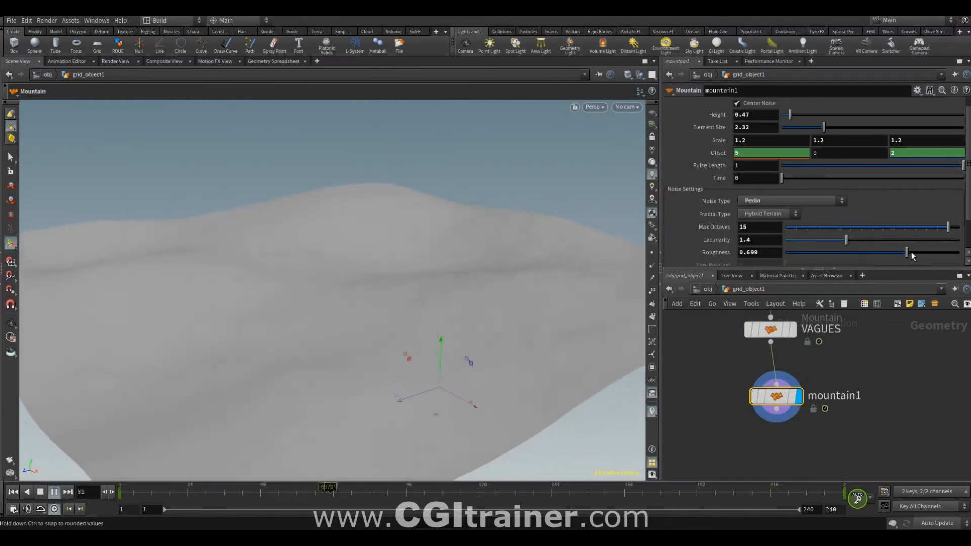
pyautogui.moveTo(906, 252); pyautogui.dragTo(924, 252)
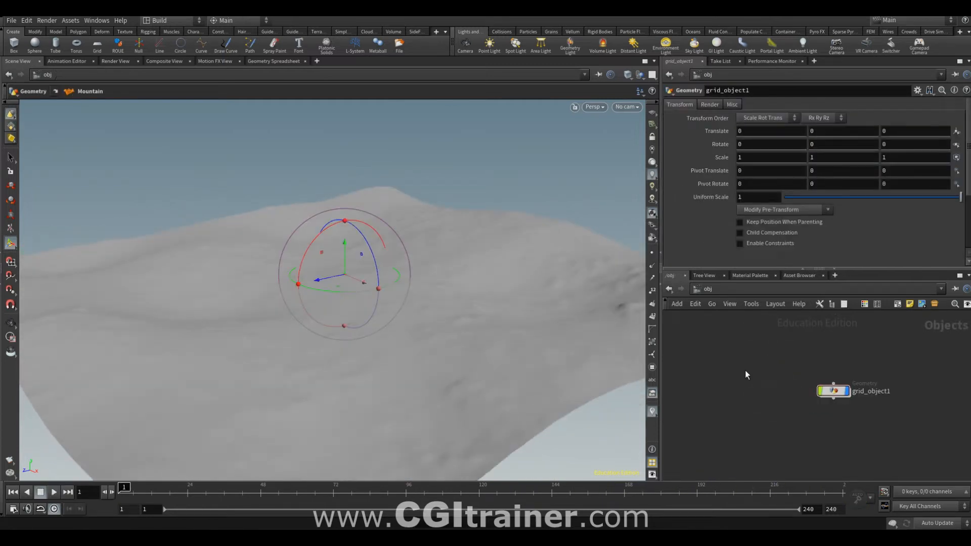
# Add an environment light to the scene and enable its Sky Environment Map.
pyautogui.click(666, 44)
pyautogui.click(738, 177)
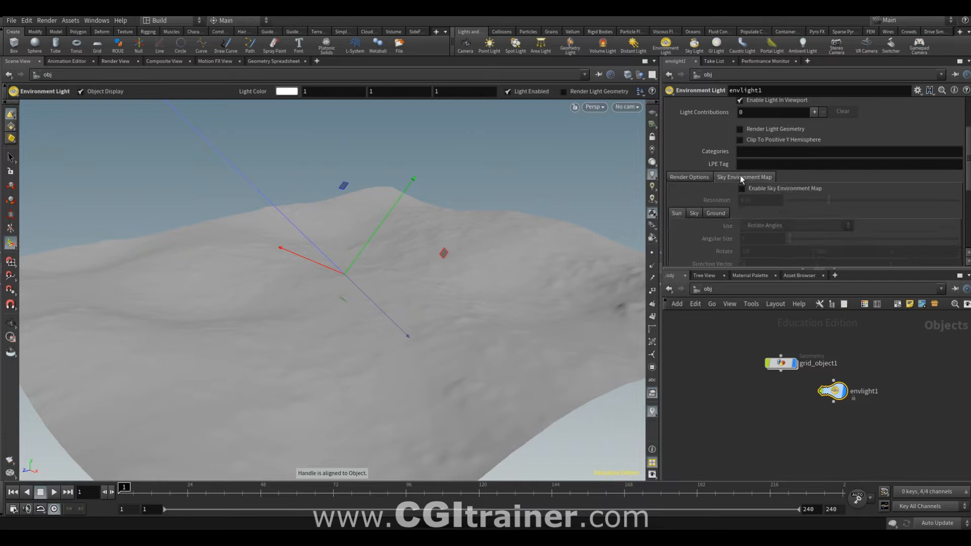
pyautogui.click(792, 189)
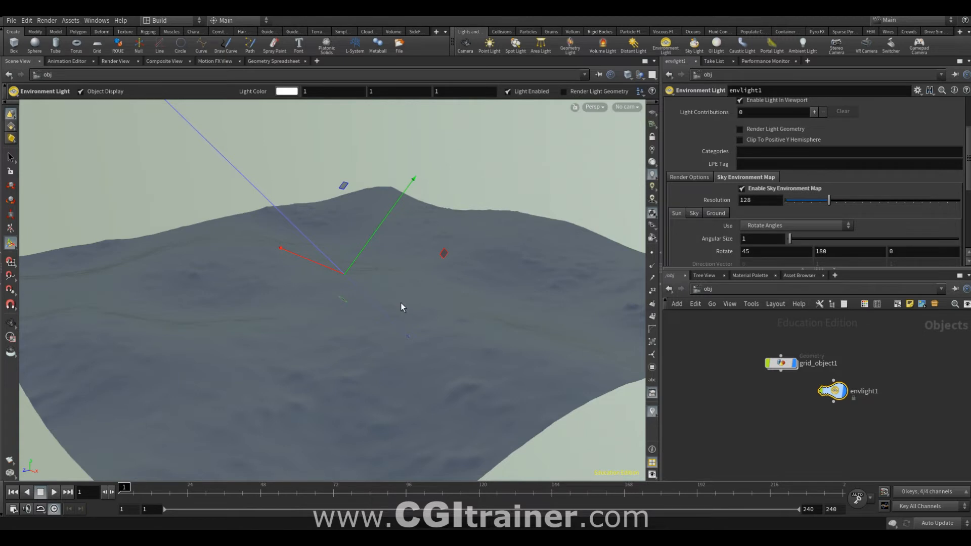
# Add a Rubber Toy test geometry on the water at uniform scale 0.296, rotated about 30 degrees around Y.
pyautogui.press('Tab')
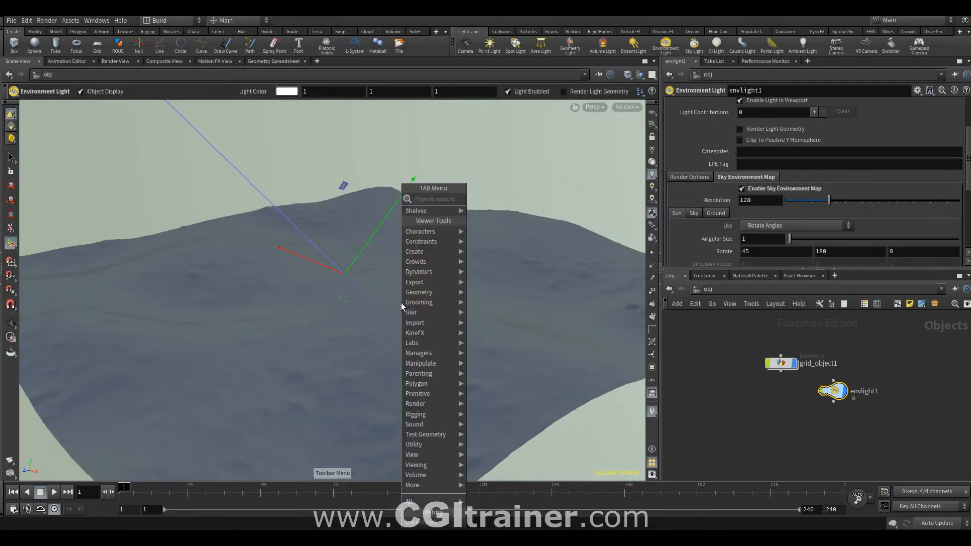
pyautogui.write('test')
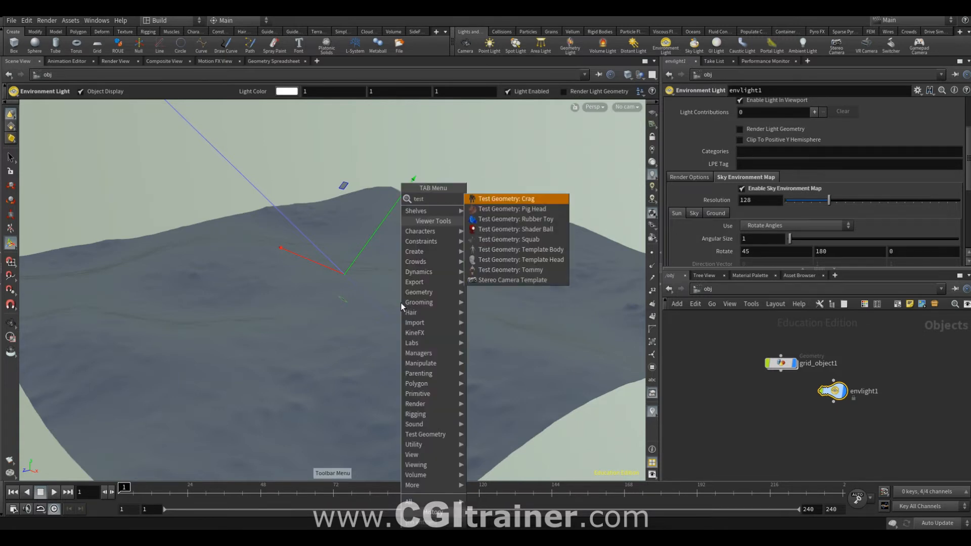
pyautogui.click(516, 219)
pyautogui.click(353, 286)
pyautogui.moveTo(357, 271); pyautogui.dragTo(356, 261)
pyautogui.moveTo(345, 296); pyautogui.dragTo(374, 296)
pyautogui.keyDown('alt'); pyautogui.moveTo(384, 304); pyautogui.dragTo(334, 309); pyautogui.keyUp('alt')
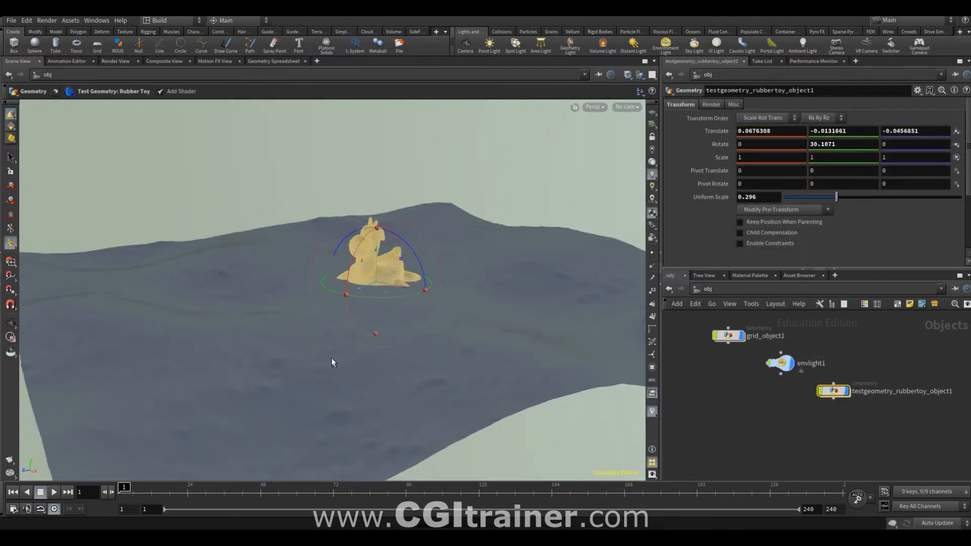
# Open a separate floating panel and add a Render View to it.
pyautogui.click(97, 21)
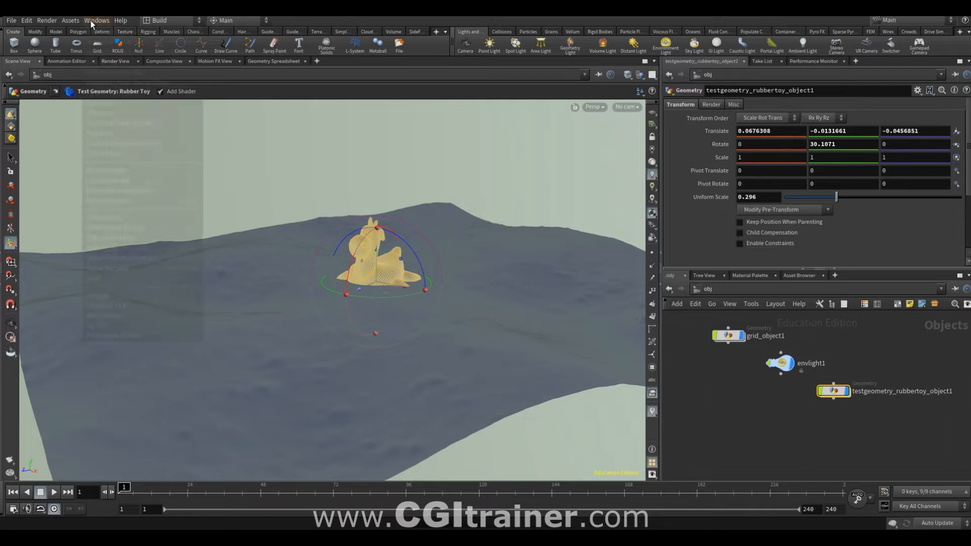
pyautogui.click(187, 30)
pyautogui.moveTo(166, 22); pyautogui.dragTo(623, 57)
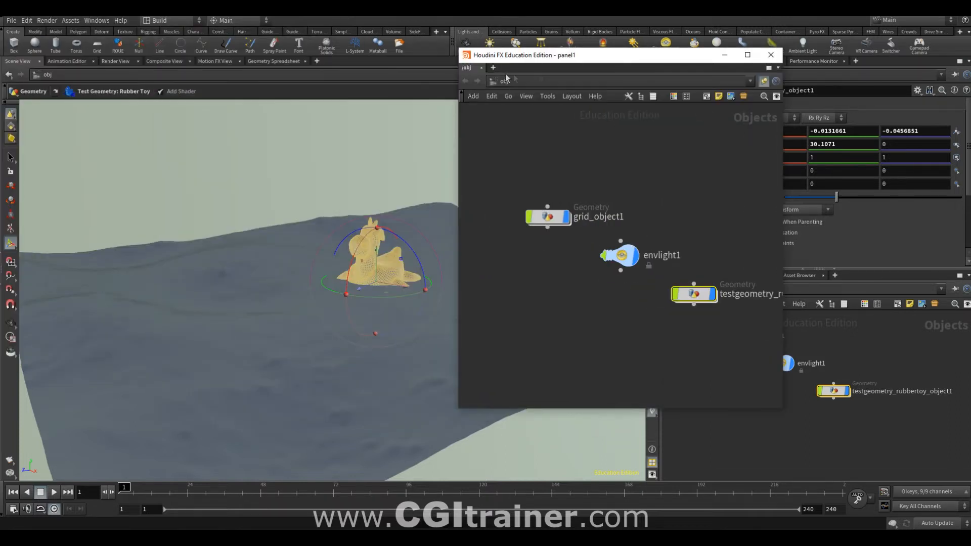
pyautogui.click(493, 68)
pyautogui.moveTo(520, 87)
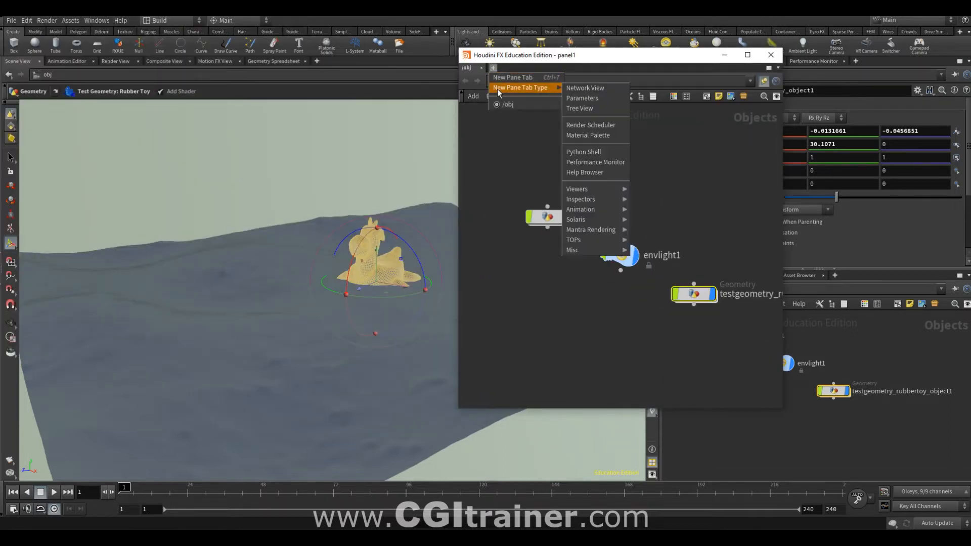
pyautogui.moveTo(591, 229)
pyautogui.click(647, 230)
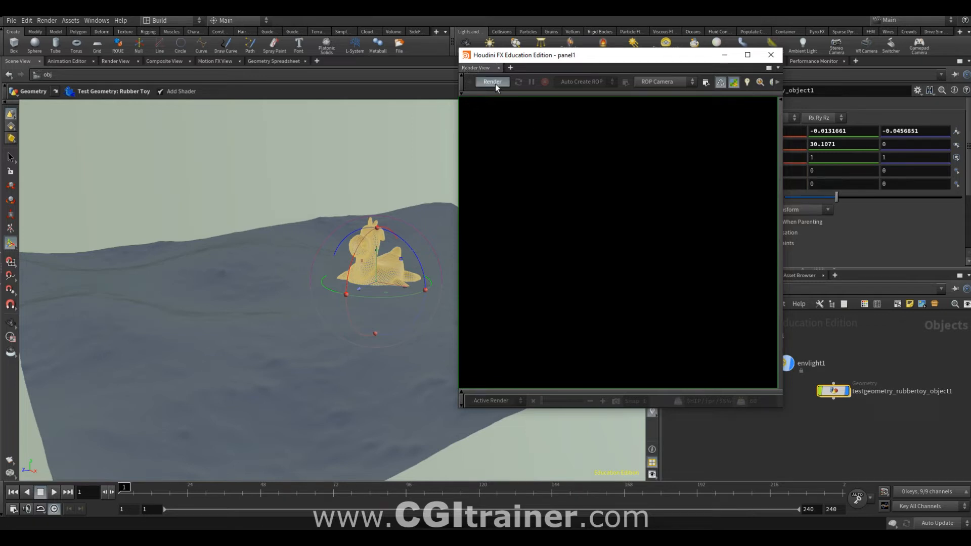
# Render the scene and turn on Render Light Geometry for the environment light.
pyautogui.click(492, 82)
pyautogui.moveTo(557, 55); pyautogui.dragTo(316, 90)
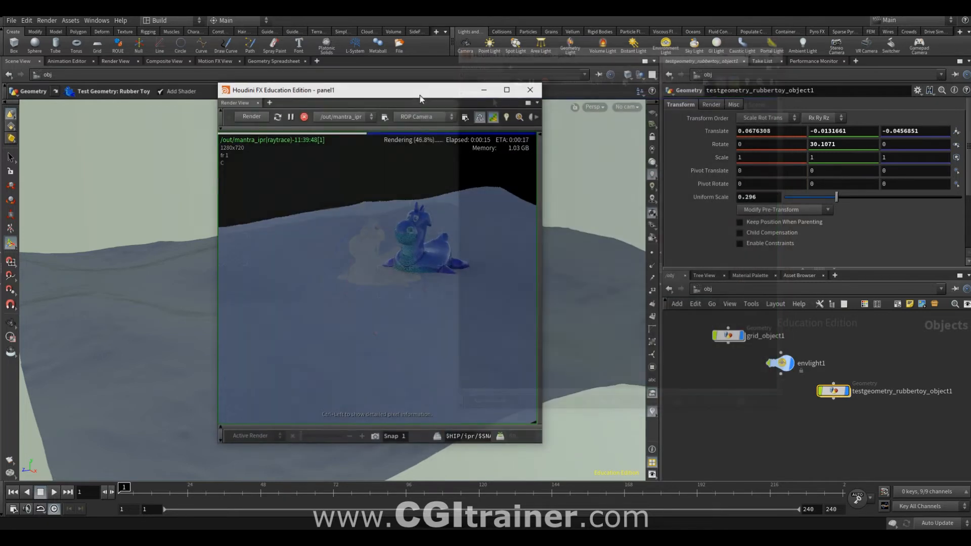
pyautogui.click(783, 364)
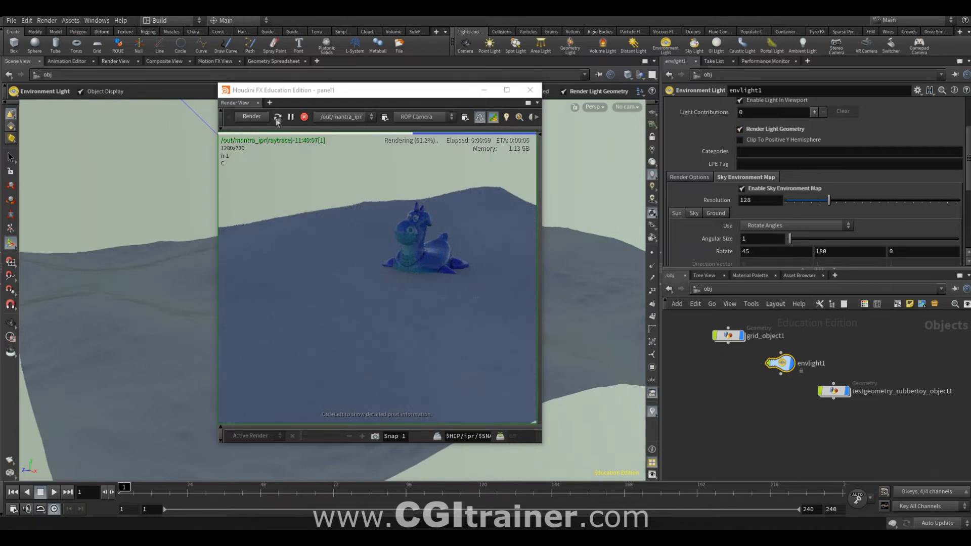
# Frame the rubber toy close to the water surface and create a new camera from that view.
pyautogui.click(493, 87)
pyautogui.keyDown('alt'); pyautogui.moveTo(516, 287); pyautogui.dragTo(427, 314); pyautogui.keyUp('alt')
pyautogui.click(626, 106)
pyautogui.click(625, 138)
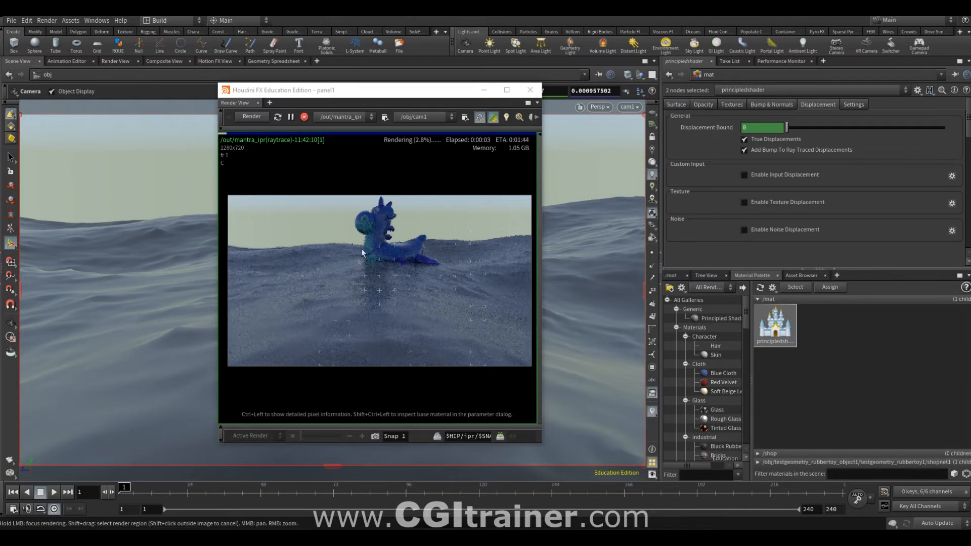
# Set the water shader's specular roughness to 0 and increase its transparency, checking the result in the render.
pyautogui.click(676, 104)
pyautogui.moveTo(836, 220); pyautogui.dragTo(723, 226)
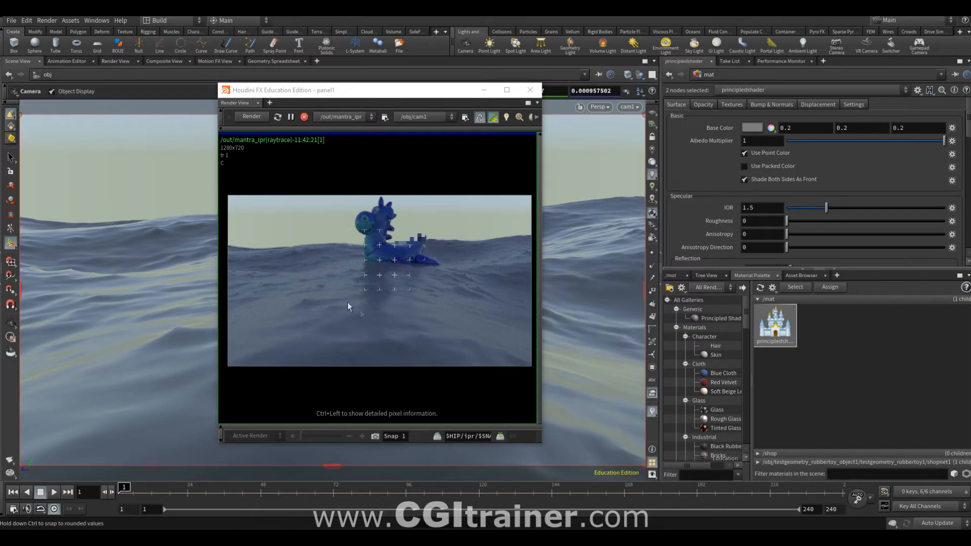
pyautogui.scroll(-5, 805, 152)
pyautogui.moveTo(805, 152); pyautogui.dragTo(891, 158)
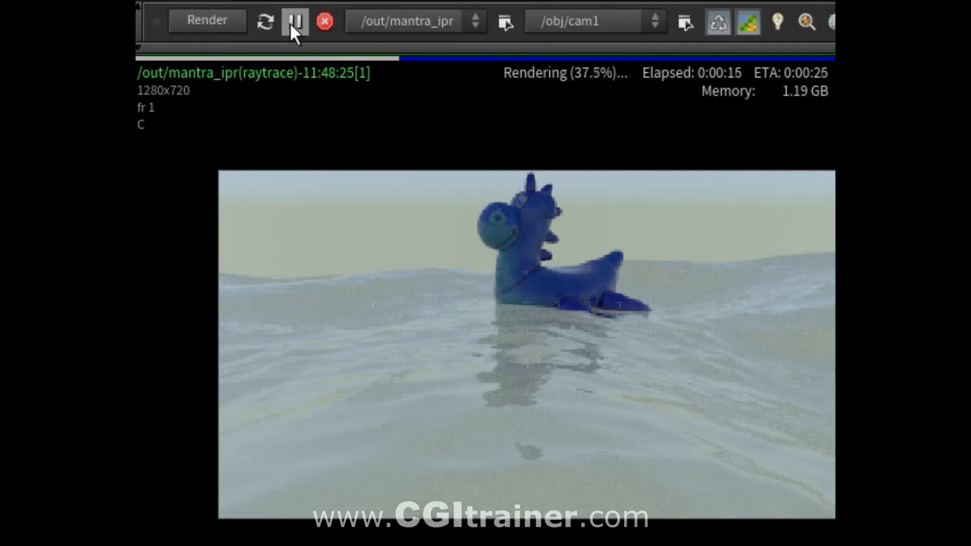
pyautogui.click(324, 22)
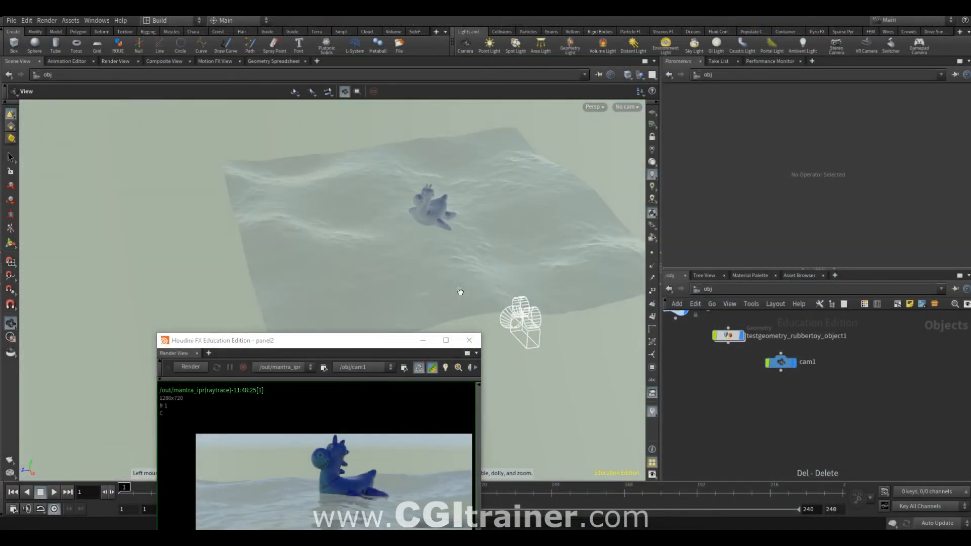
# Create a second grid at the origin and lower it below the water to Y -0.34616.
pyautogui.press('Return')
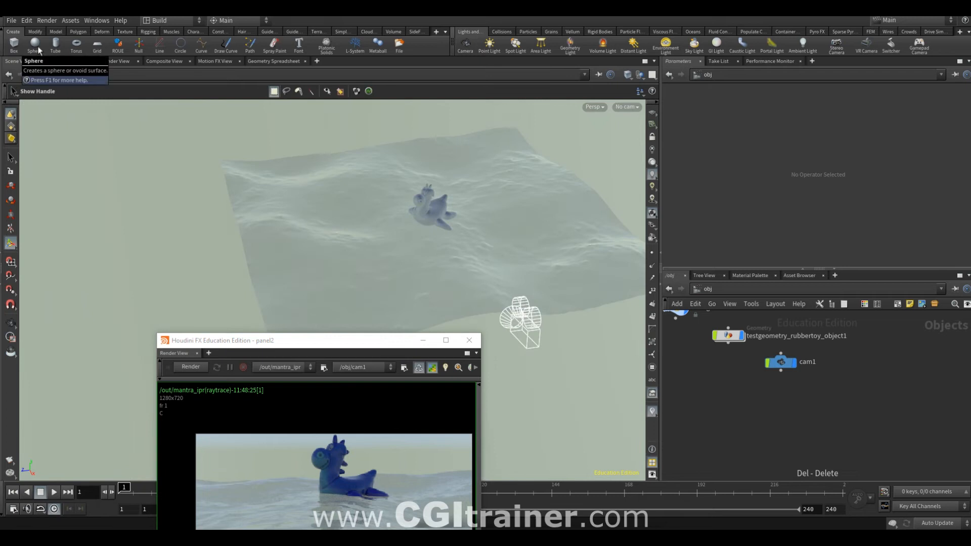
pyautogui.keyDown('ctrl'); pyautogui.click(100, 41); pyautogui.keyUp('ctrl')
pyautogui.moveTo(425, 191); pyautogui.dragTo(429, 219)
# Create a second Principled Shader material for the lower grid and render the scene again.
pyautogui.click(750, 275)
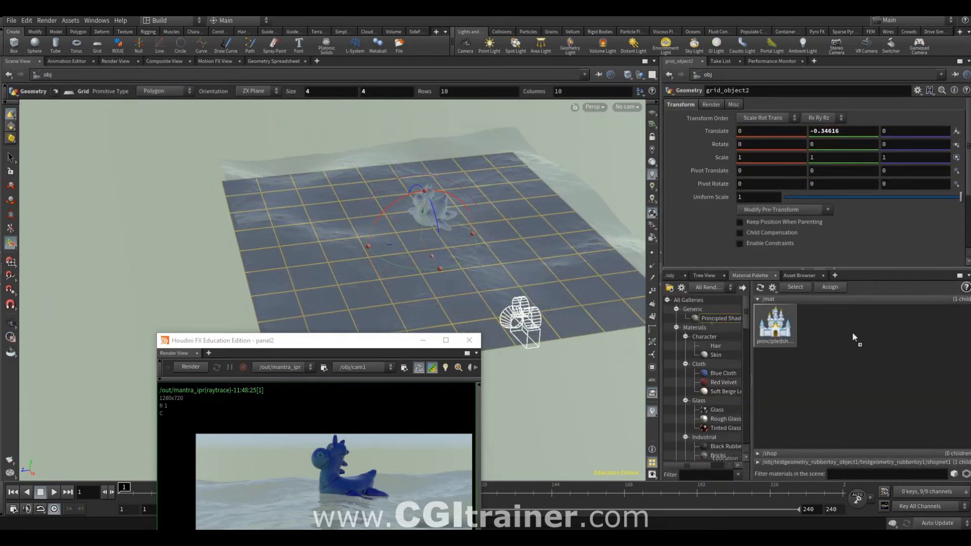
pyautogui.moveTo(853, 333); pyautogui.dragTo(854, 334)
pyautogui.moveTo(376, 347); pyautogui.dragTo(260, 88)
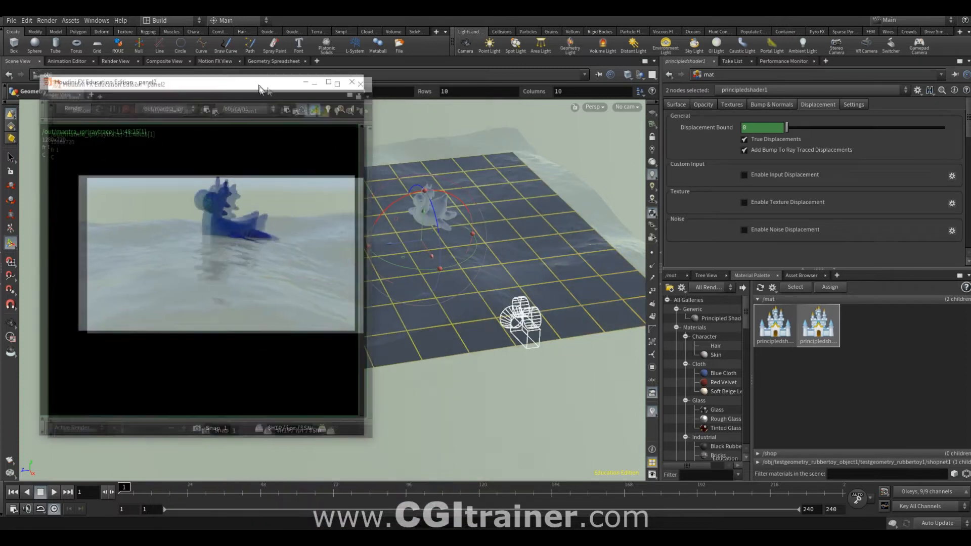
pyautogui.click(73, 108)
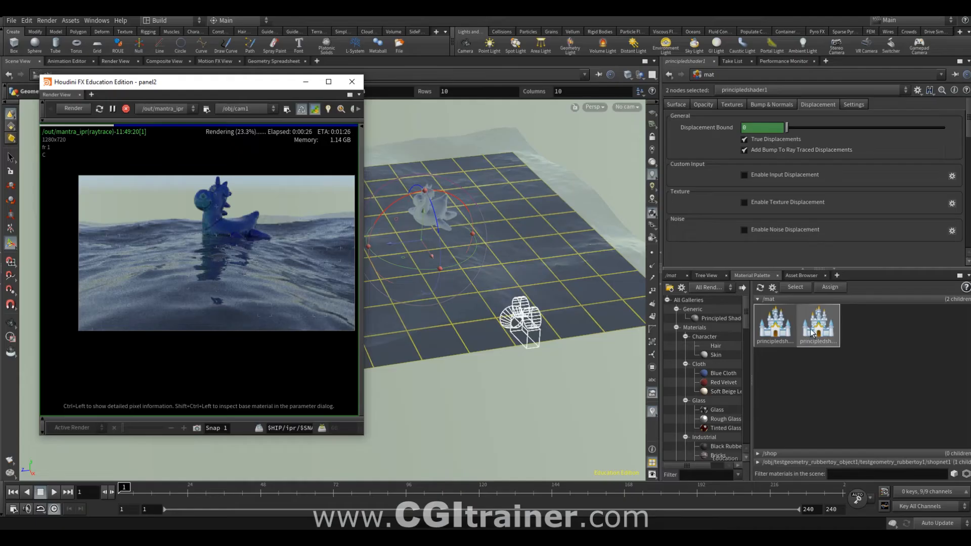
# Give the lower grid's shader IOR 1, roughness 0 and a pure green base color, and enlarge the grid's uniform scale.
pyautogui.click(811, 329)
pyautogui.click(681, 106)
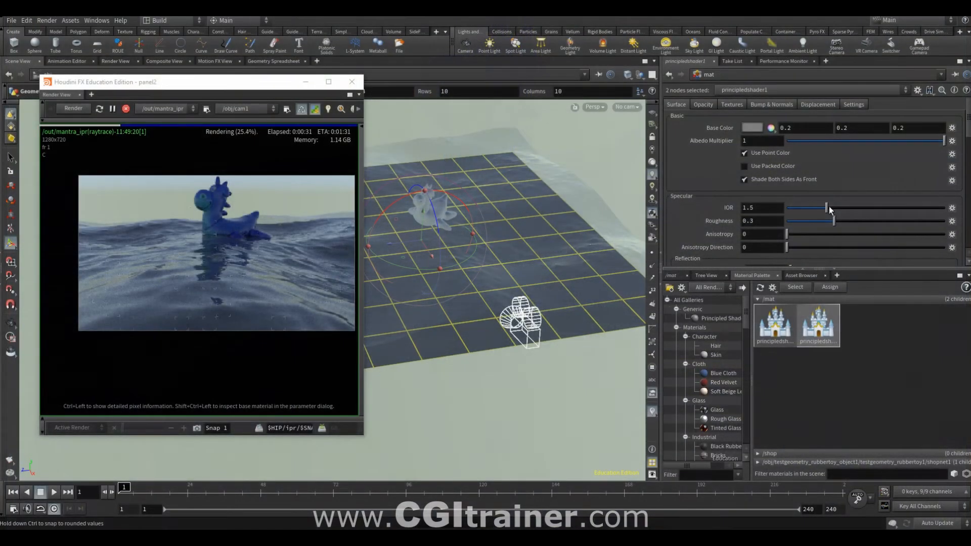
pyautogui.moveTo(830, 206); pyautogui.dragTo(786, 207)
pyautogui.click(752, 128)
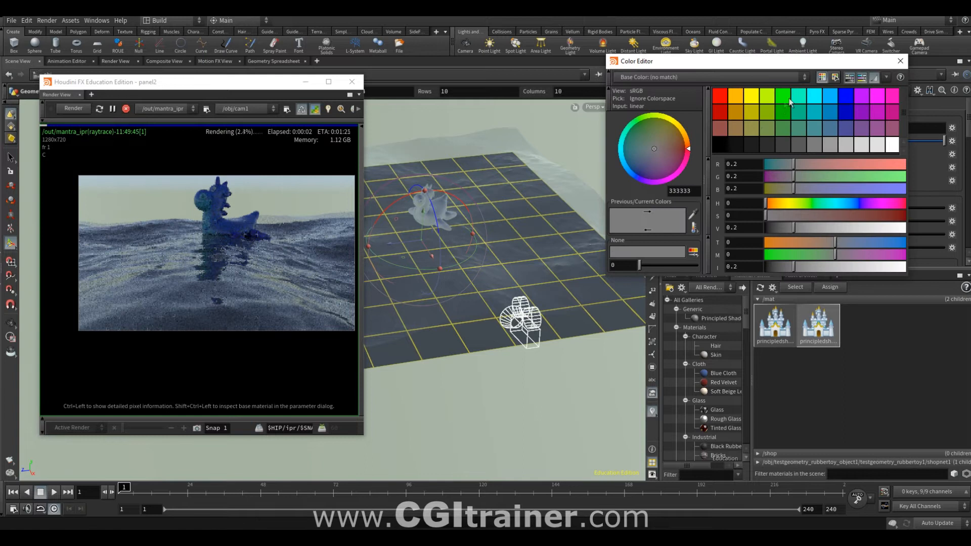
pyautogui.click(783, 96)
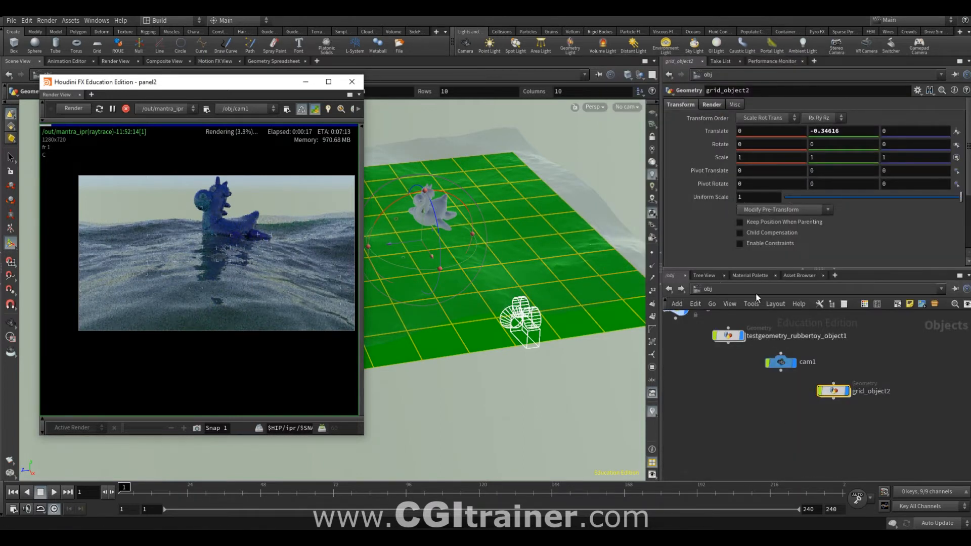
pyautogui.moveTo(694, 197); pyautogui.dragTo(929, 219, button='middle')
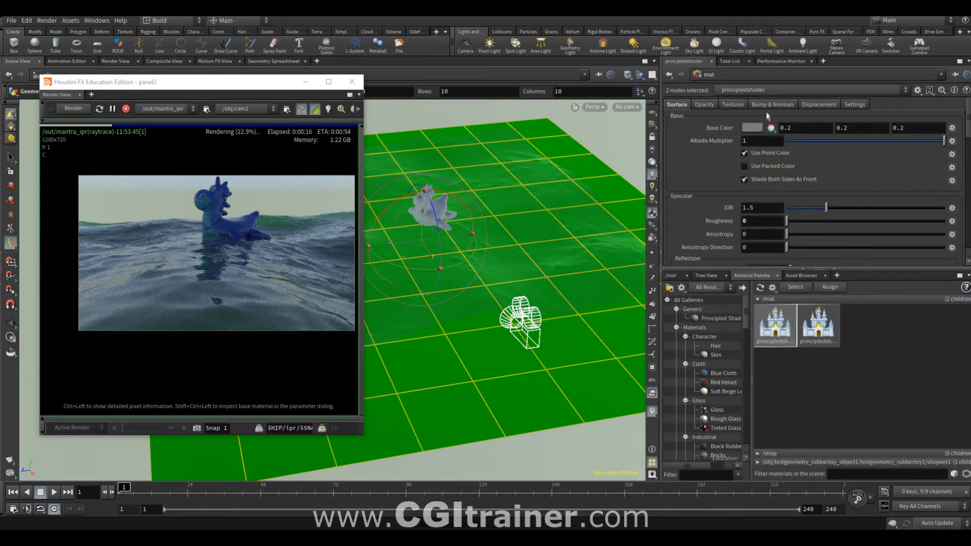
# Change the water shader's base color to sky blue and set its transparency to 0.949.
pyautogui.click(757, 128)
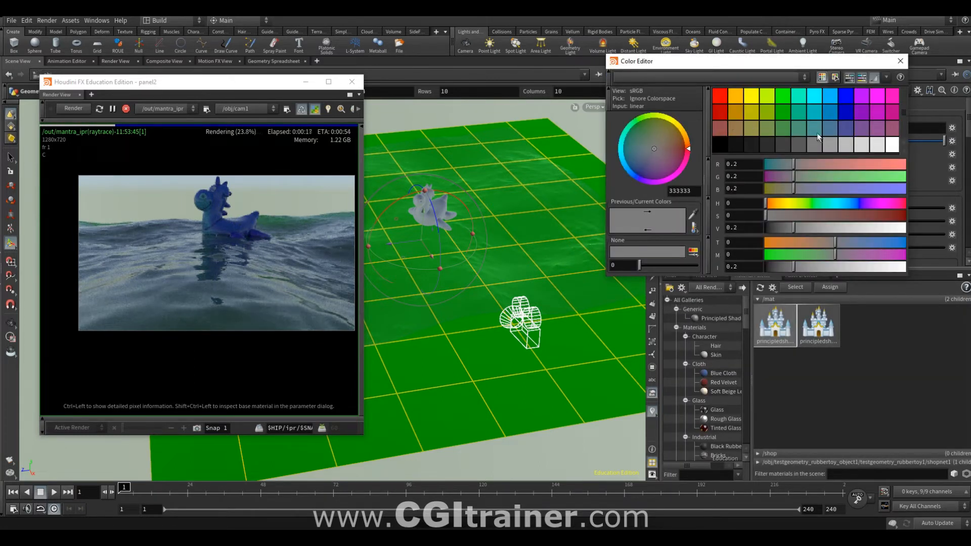
pyautogui.click(827, 98)
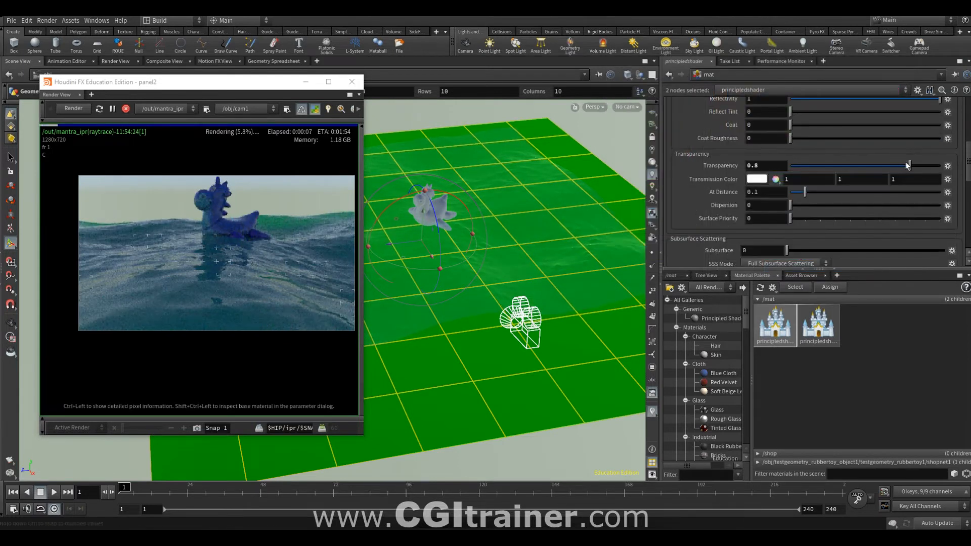
pyautogui.moveTo(908, 165); pyautogui.dragTo(933, 169)
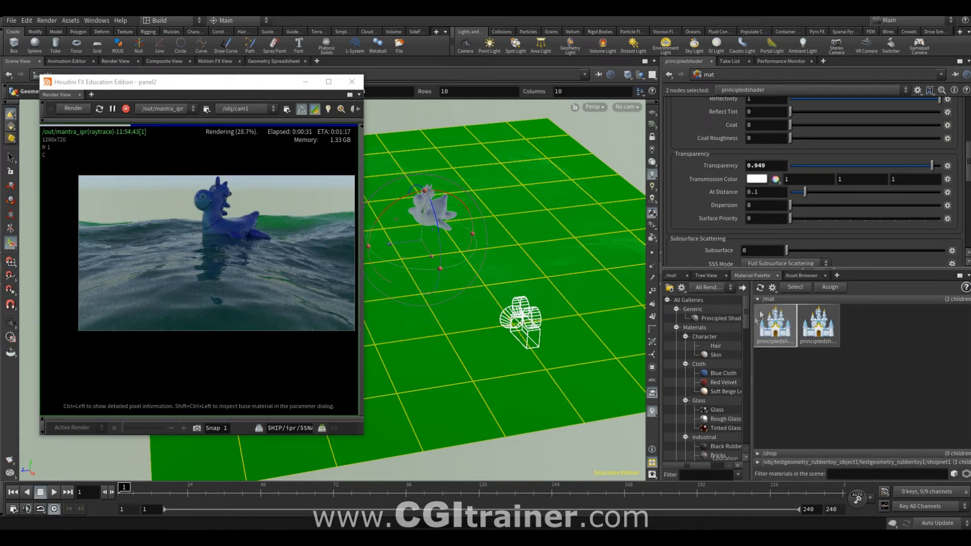
# Change the lower grid shader's base color to turquoise with RGB values 0, 1, 0.5.
pyautogui.click(814, 326)
pyautogui.scroll(5, 756, 147)
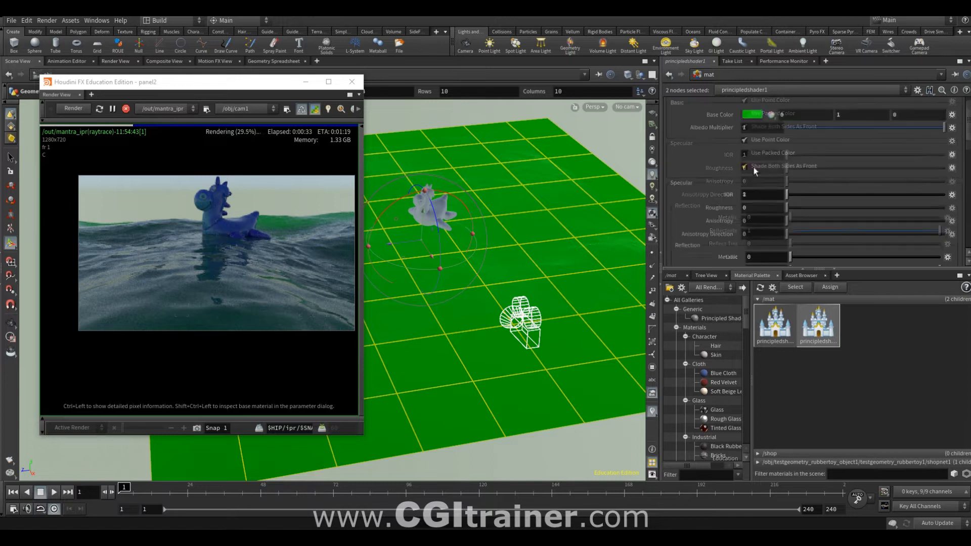
pyautogui.click(752, 128)
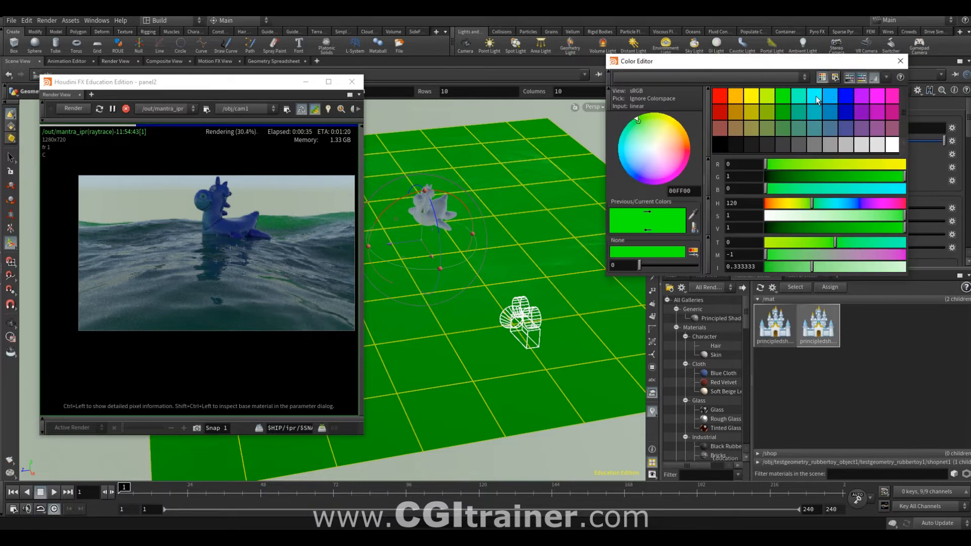
pyautogui.click(816, 97)
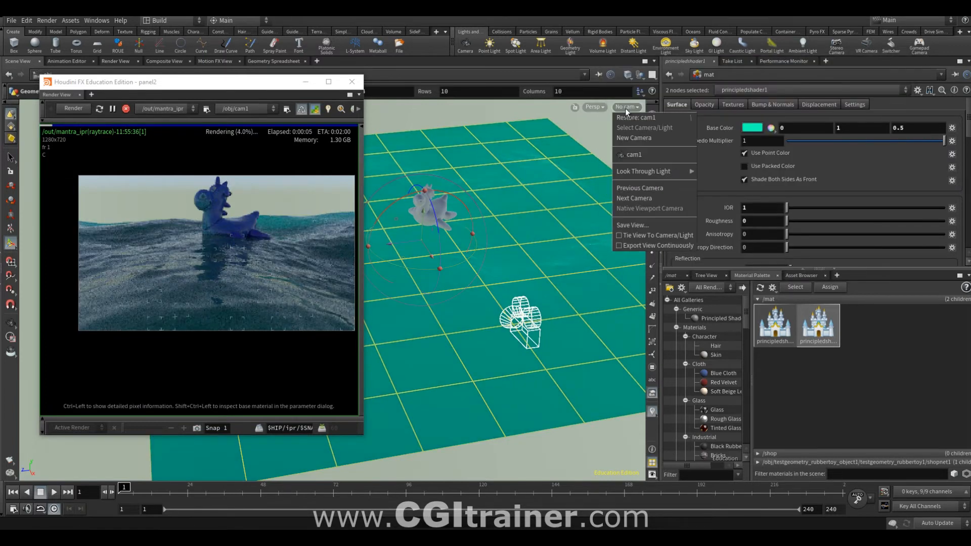
# Look through cam1 in the viewport.
pyautogui.click(627, 107)
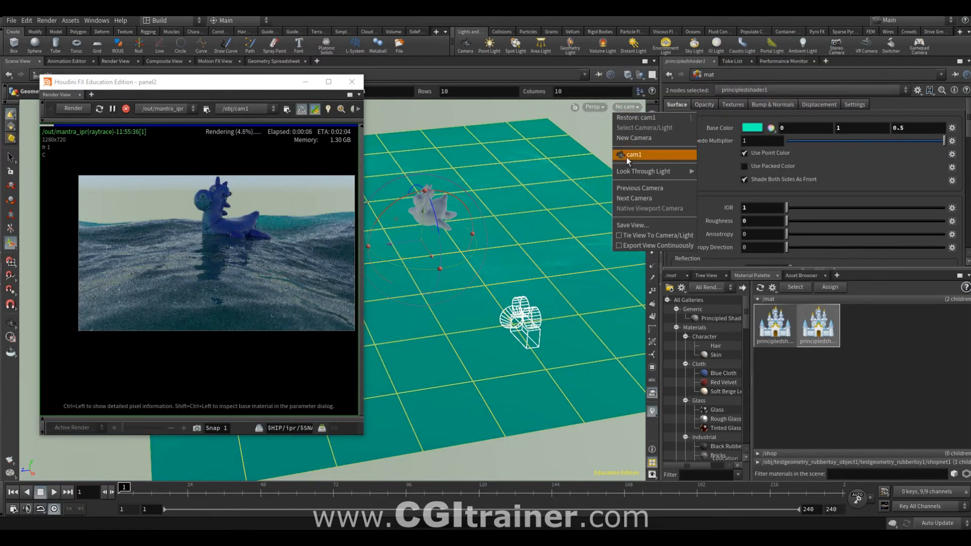
pyautogui.click(628, 155)
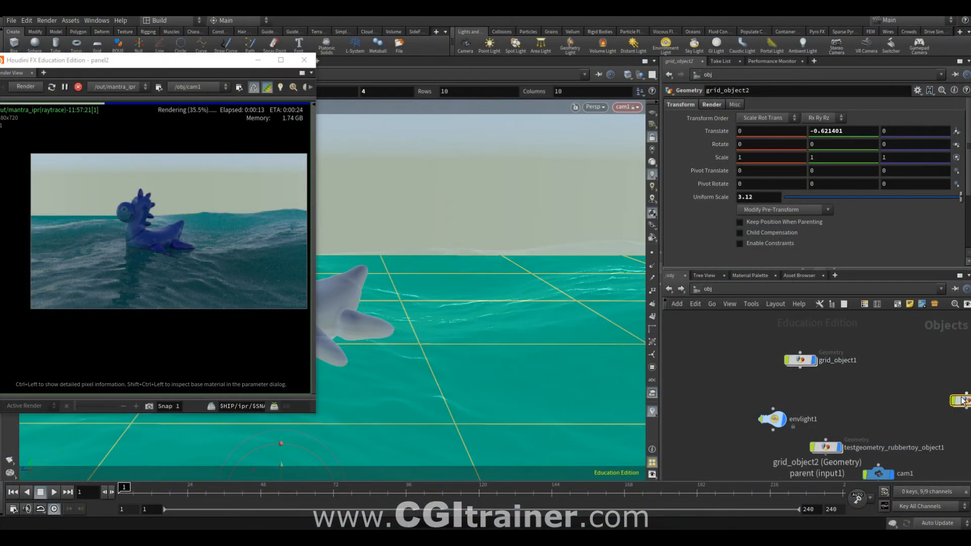
# Arrange grid_object2 beside grid_object1 in the network and add a Null object above them.
pyautogui.moveTo(960, 400); pyautogui.dragTo(908, 368)
pyautogui.moveTo(886, 410); pyautogui.dragTo(833, 430, button='middle')
pyautogui.click(812, 328)
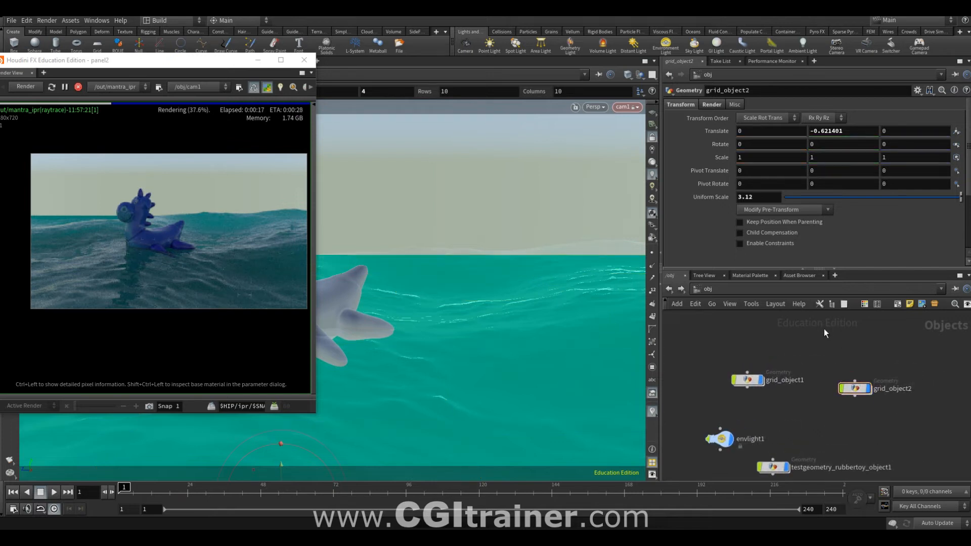
pyautogui.press('Tab')
pyautogui.click(823, 329)
# Enable Keep Position When Parenting for grid_object1 and grid_object2, and parent both grids to null1.
pyautogui.moveTo(719, 370); pyautogui.dragTo(912, 405)
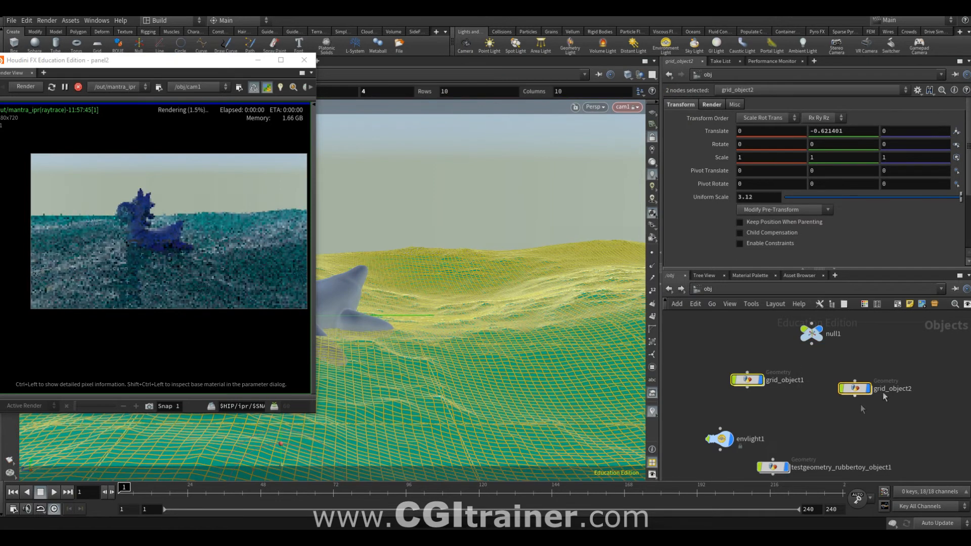
pyautogui.click(773, 223)
pyautogui.moveTo(855, 380); pyautogui.dragTo(818, 332)
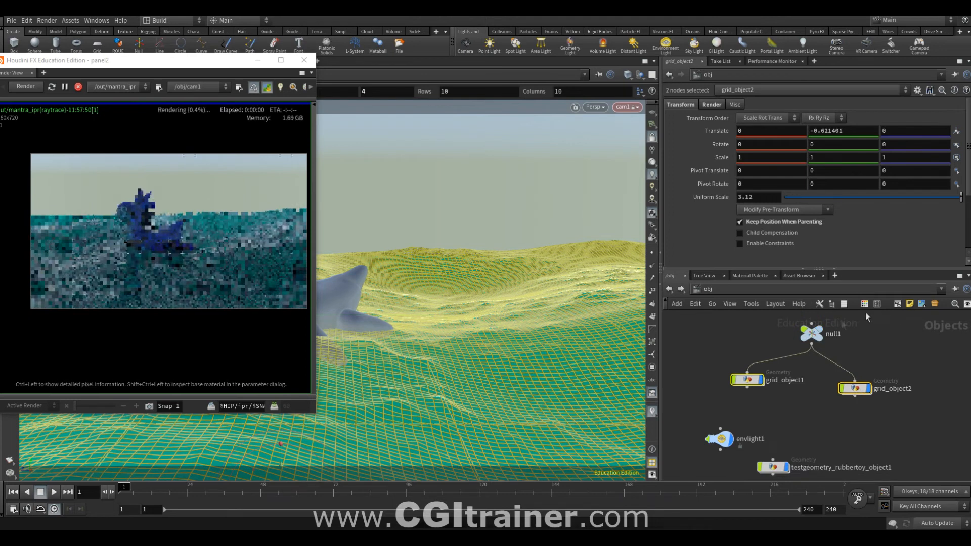
# Set the uniform scale of null1 to 10 to enlarge both parented grids.
pyautogui.click(812, 332)
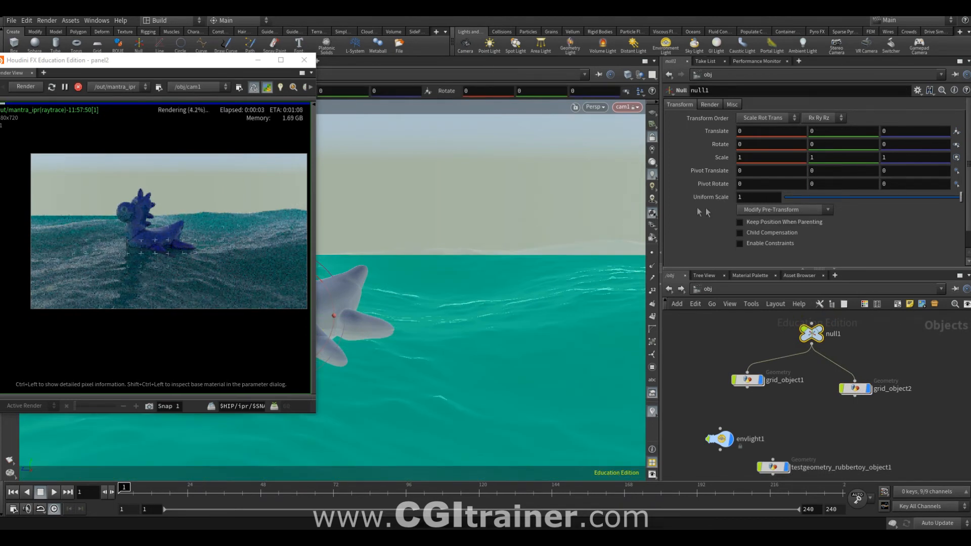
pyautogui.click(751, 196)
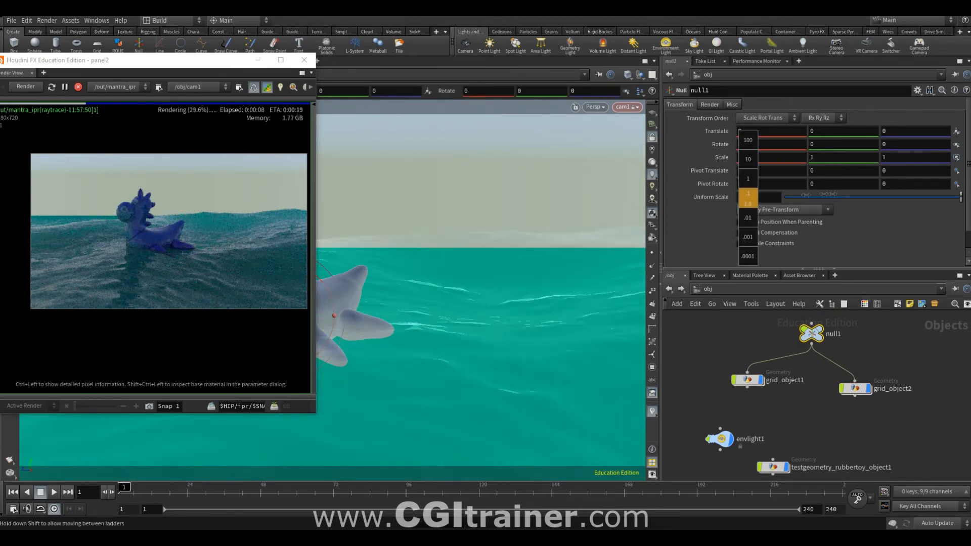
pyautogui.write('10')
pyautogui.press('Return')
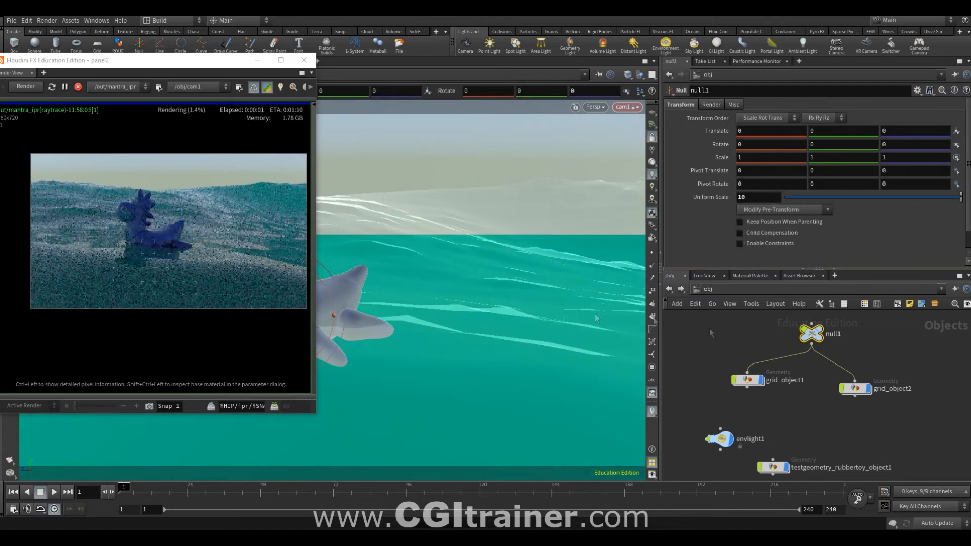
pyautogui.scroll(-5, 442, 317)
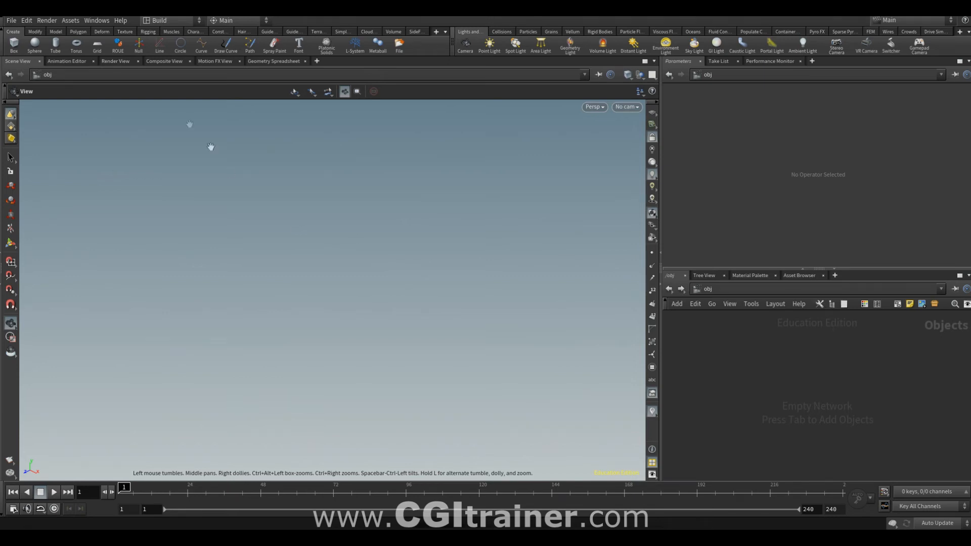
# Create a polygon grid at the origin of the empty scene and set its size to 50 by 50.
pyautogui.keyDown('ctrl'); pyautogui.click(98, 51); pyautogui.keyUp('ctrl')
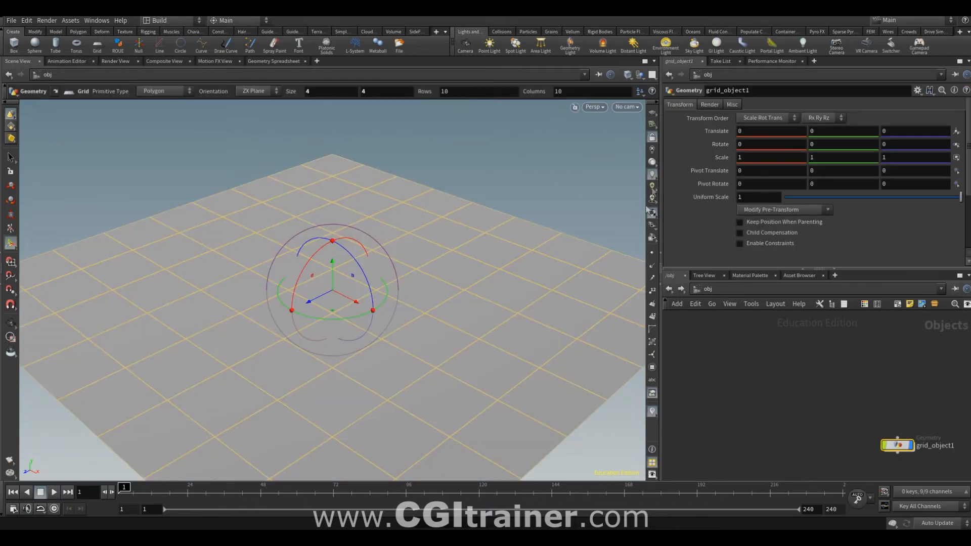
pyautogui.doubleClick(897, 445)
pyautogui.doubleClick(757, 143)
pyautogui.write('50')
pyautogui.press('Tab')
pyautogui.write('50')
pyautogui.press('Return')
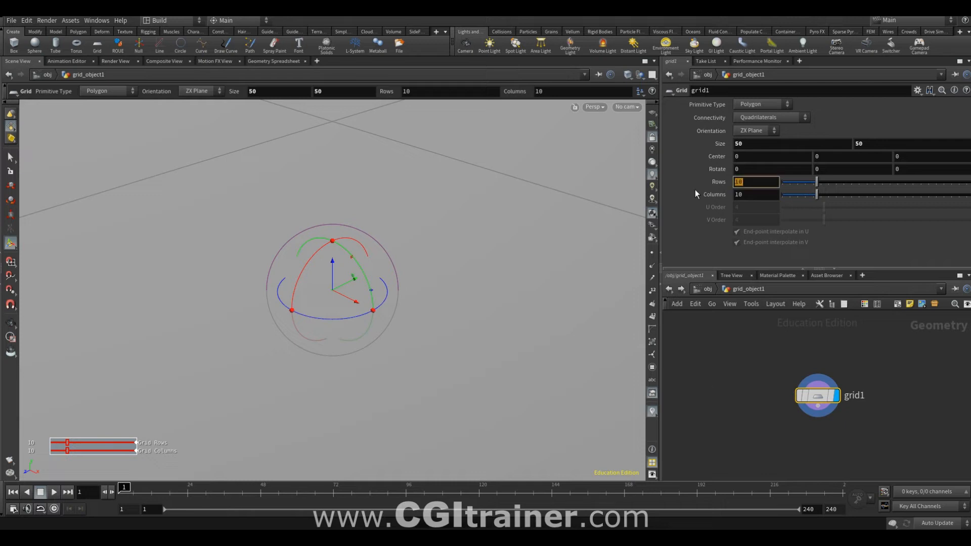
# Set the grid's rows and columns to 500 each.
pyautogui.write('500')
pyautogui.press('capslock')
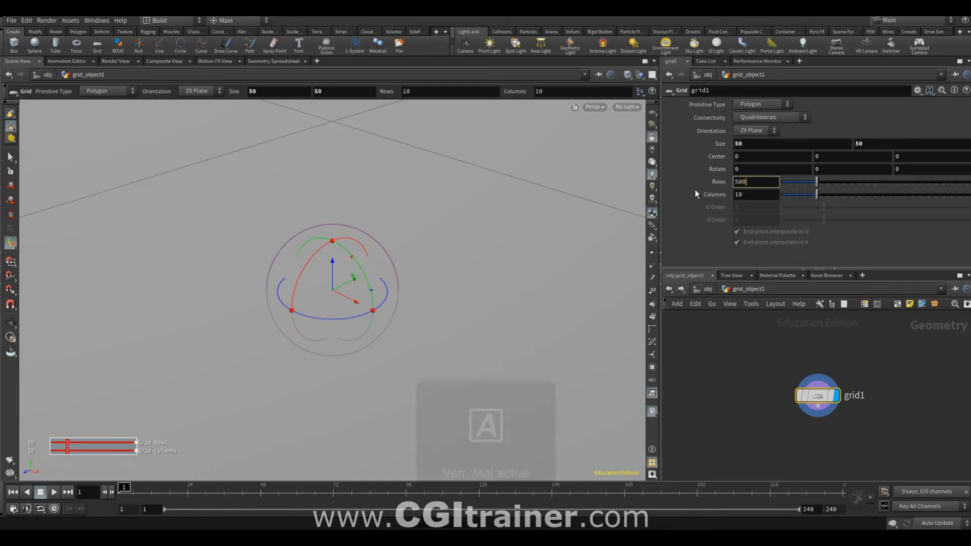
pyautogui.scroll(-4, 440, 377)
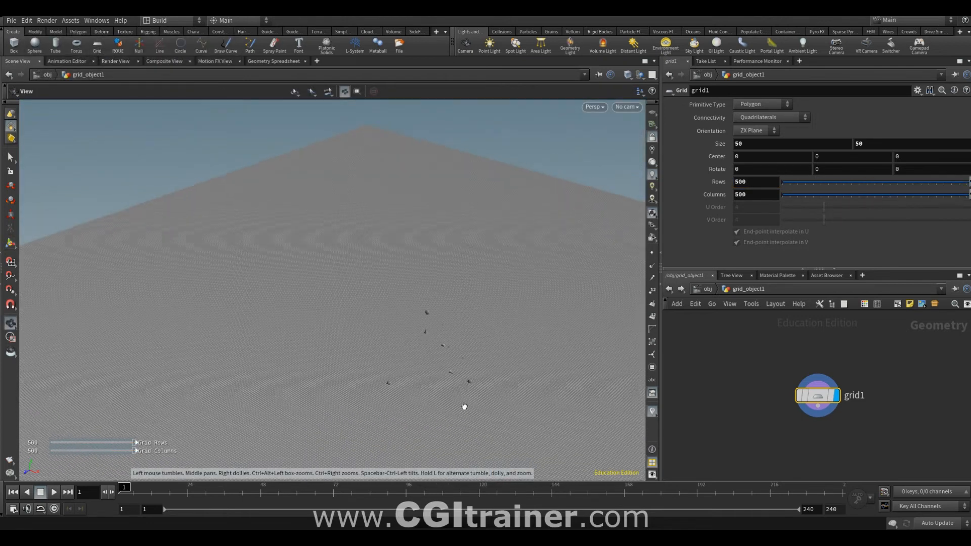
pyautogui.keyDown('alt'); pyautogui.moveTo(464, 406); pyautogui.dragTo(483, 399); pyautogui.keyUp('alt')
pyautogui.keyDown('alt'); pyautogui.moveTo(483, 399); pyautogui.dragTo(408, 236, button='middle'); pyautogui.keyUp('alt')
pyautogui.scroll(-4, 425, 277)
pyautogui.moveTo(800, 456); pyautogui.dragTo(754, 388, button='middle')
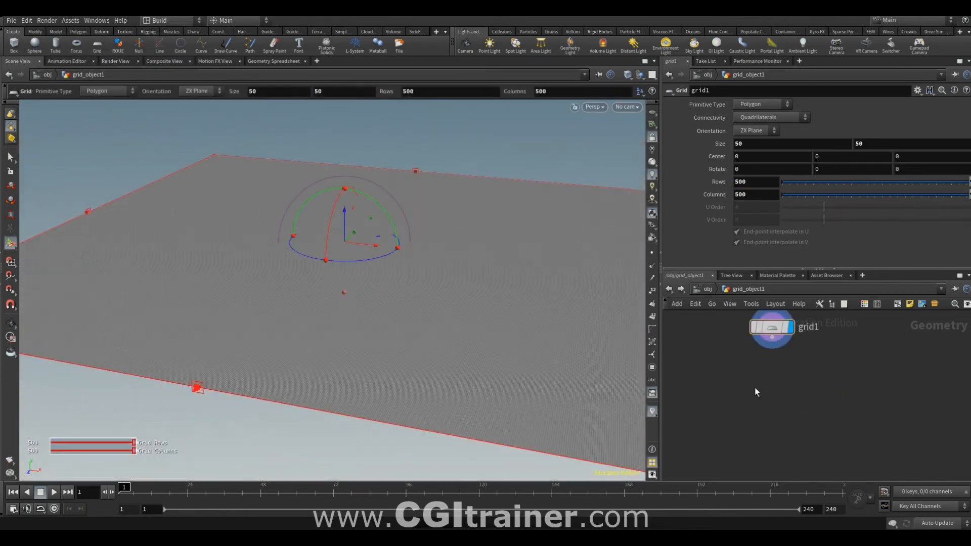
# Add a Mountain node to grid1 with Worley (cellular) F1 noise, height 1.31, element size 5.08, max octaves 7, lacunarity 2.44 and roughness 0.655.
pyautogui.press('Tab')
pyautogui.write('mou')
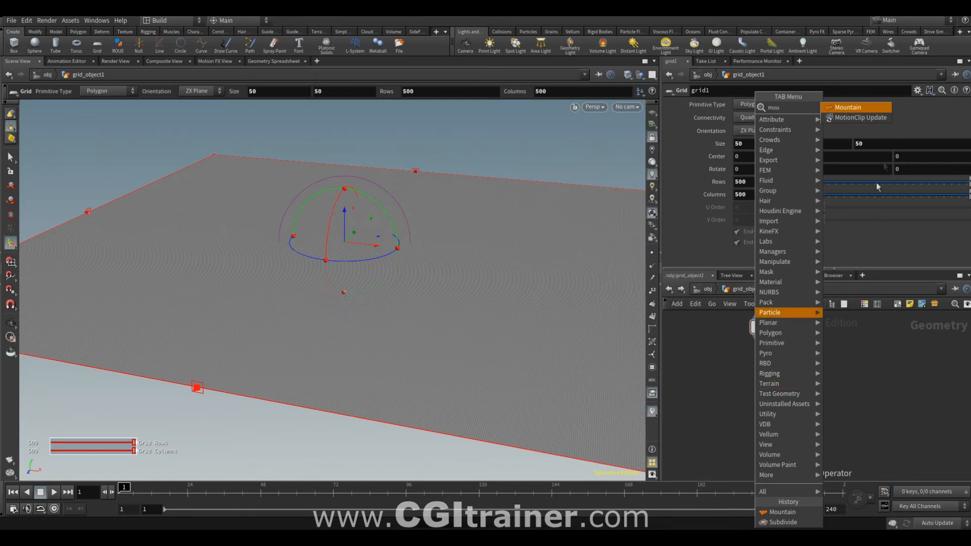
pyautogui.press('Return')
pyautogui.click(797, 201)
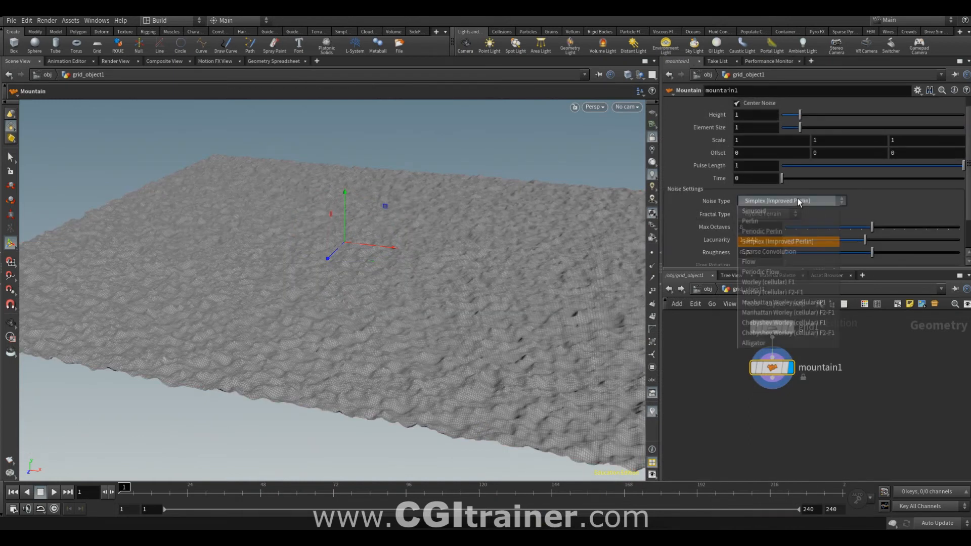
pyautogui.click(780, 281)
pyautogui.moveTo(799, 127); pyautogui.dragTo(856, 140)
pyautogui.press('Escape')
pyautogui.moveTo(365, 365); pyautogui.dragTo(362, 323)
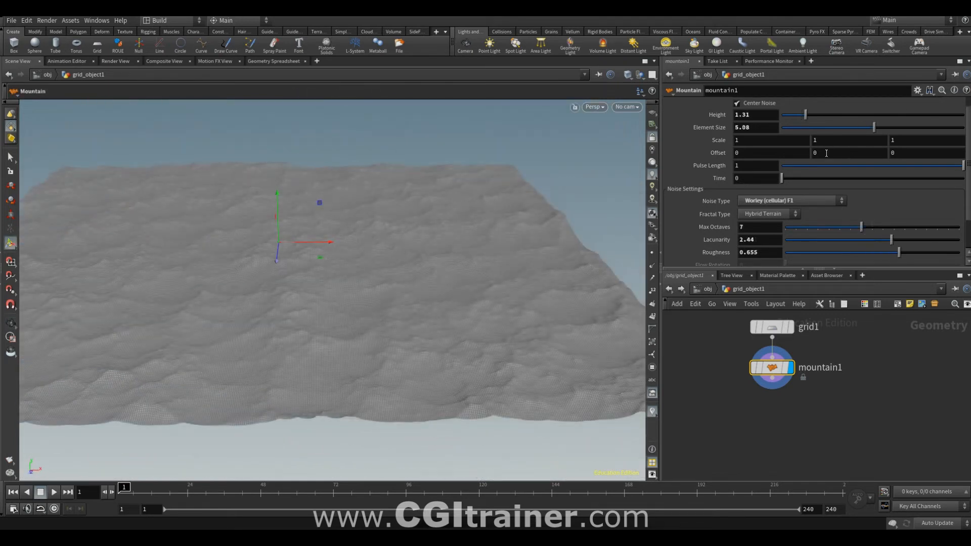
# Keyframe the Mountain node's Y offset from -5 at frame 1 to 5 at frame 240.
pyautogui.moveTo(826, 152); pyautogui.dragTo(831, 151, button='middle')
pyautogui.moveTo(856, 146); pyautogui.dragTo(836, 152, button='middle')
pyautogui.click(837, 153)
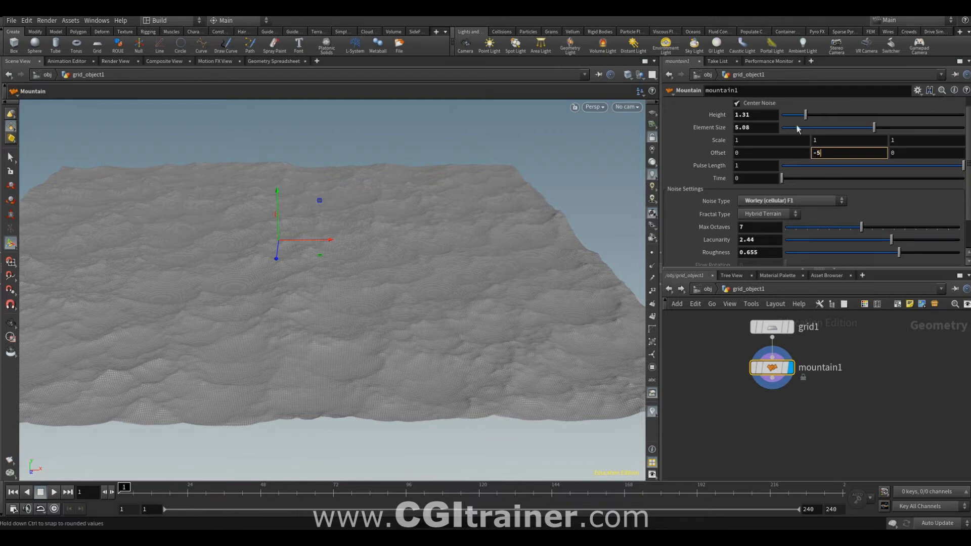
pyautogui.press('Return')
pyautogui.click(843, 487)
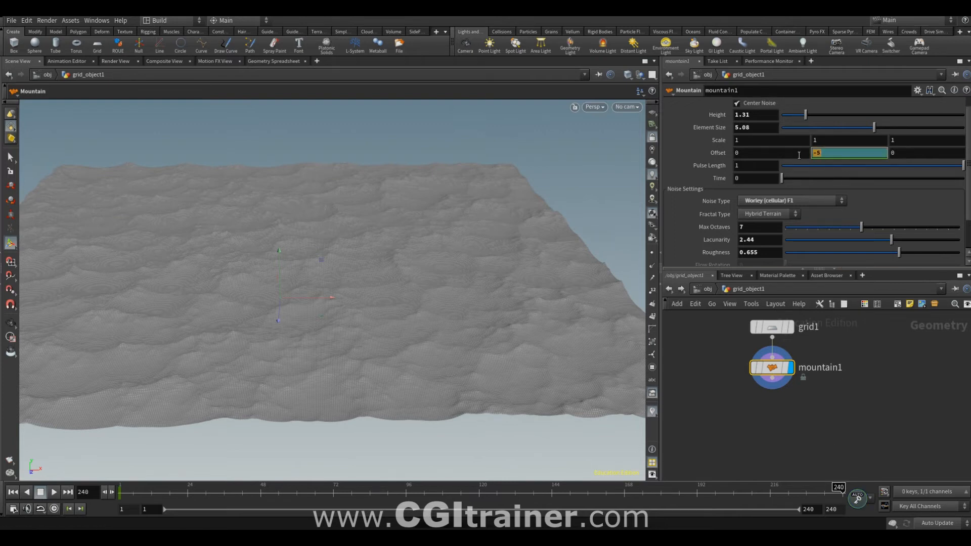
pyautogui.press('Return')
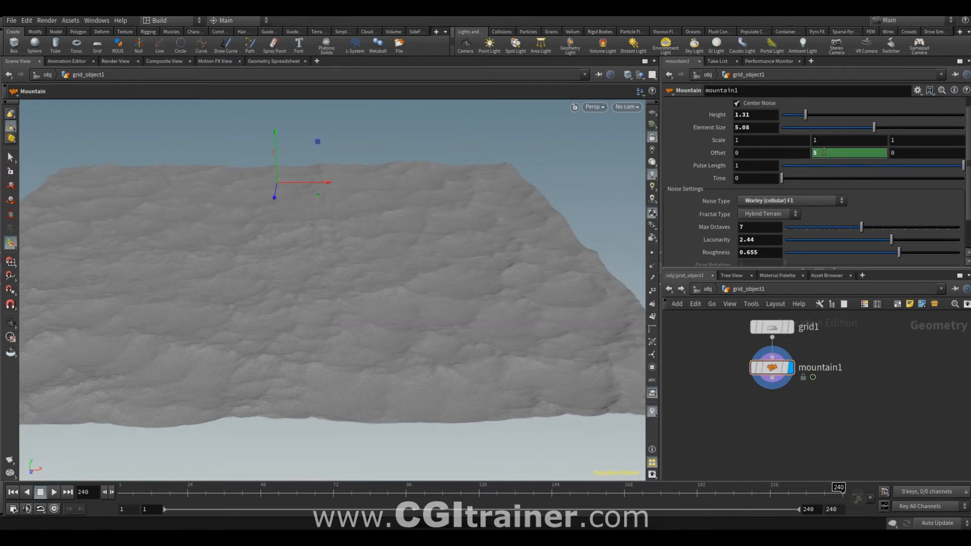
# Change the interpolation function of the Offset Y animation curve, play the animation and return to the first frame.
pyautogui.keyDown('shift'); pyautogui.click(824, 150); pyautogui.keyUp('shift')
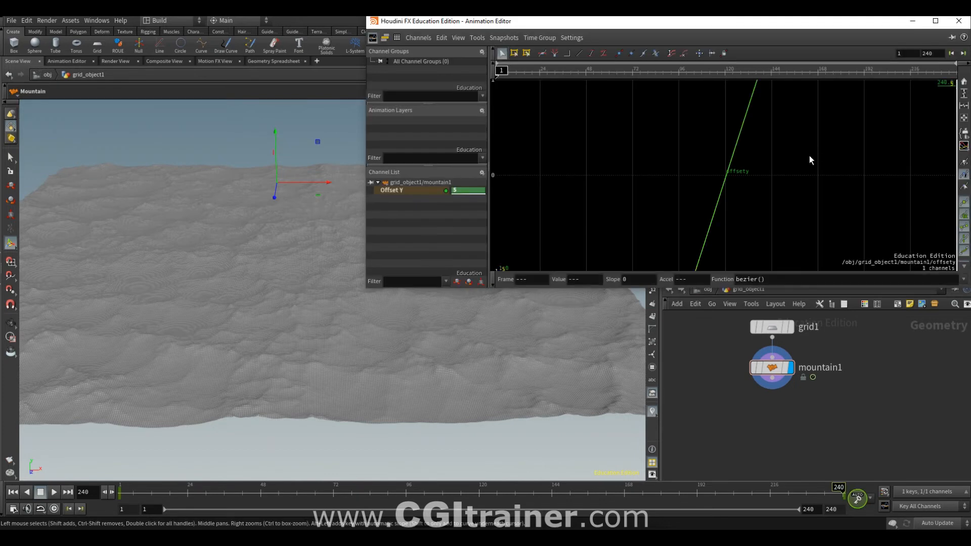
pyautogui.click(963, 280)
pyautogui.click(806, 299)
pyautogui.click(958, 21)
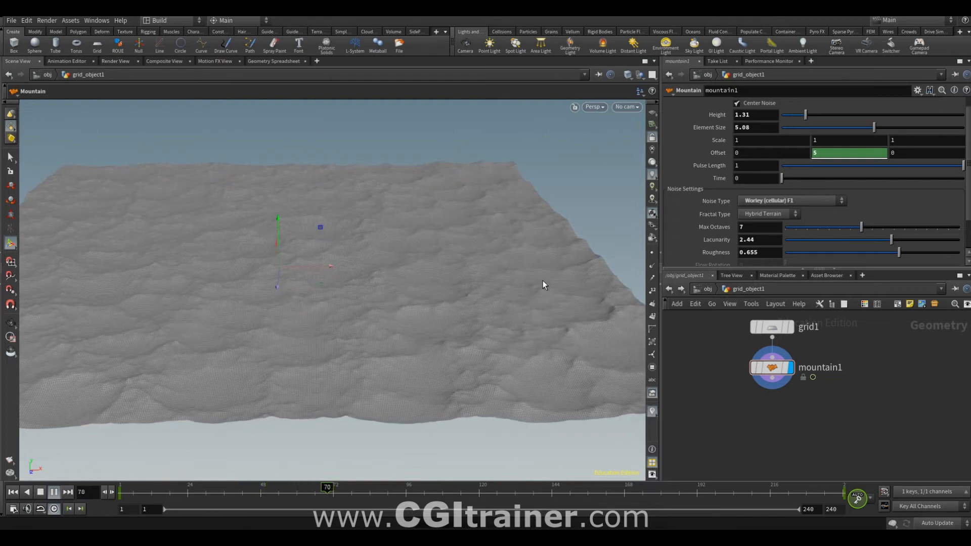
pyautogui.hotkey('ctrl', 'Up')
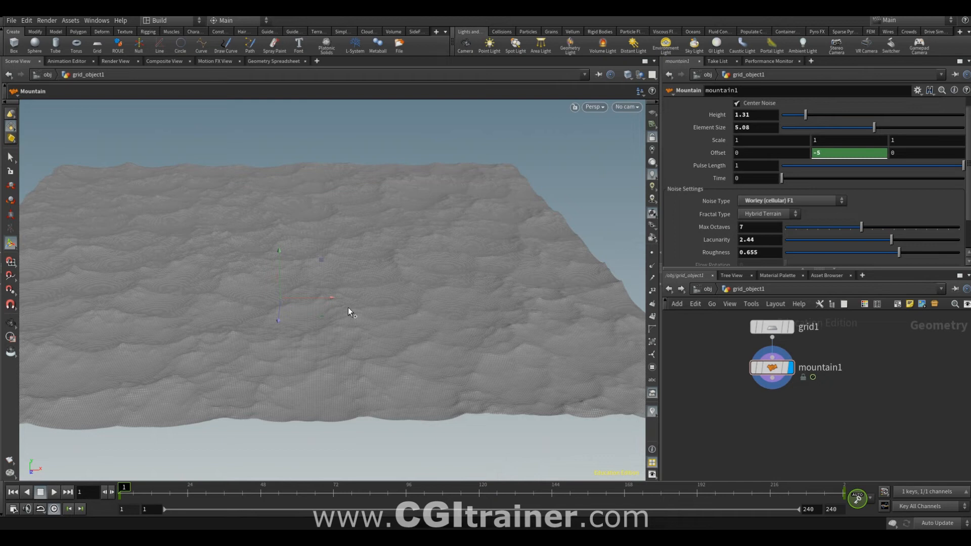
# Hide the wireframe overlay in the viewport and add a Labs Calculate Occlusion node after mountain1.
pyautogui.hotkey('shift', 'w')
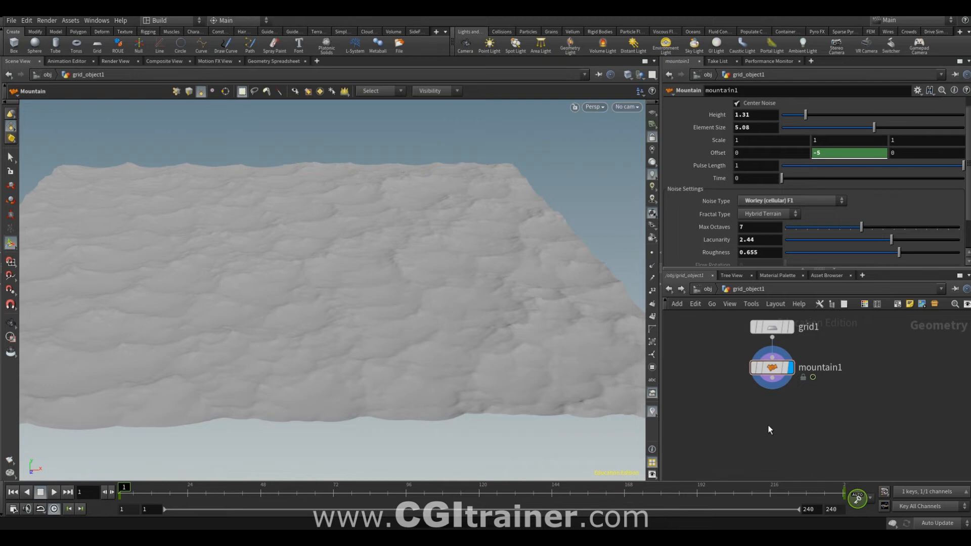
pyautogui.click(774, 366)
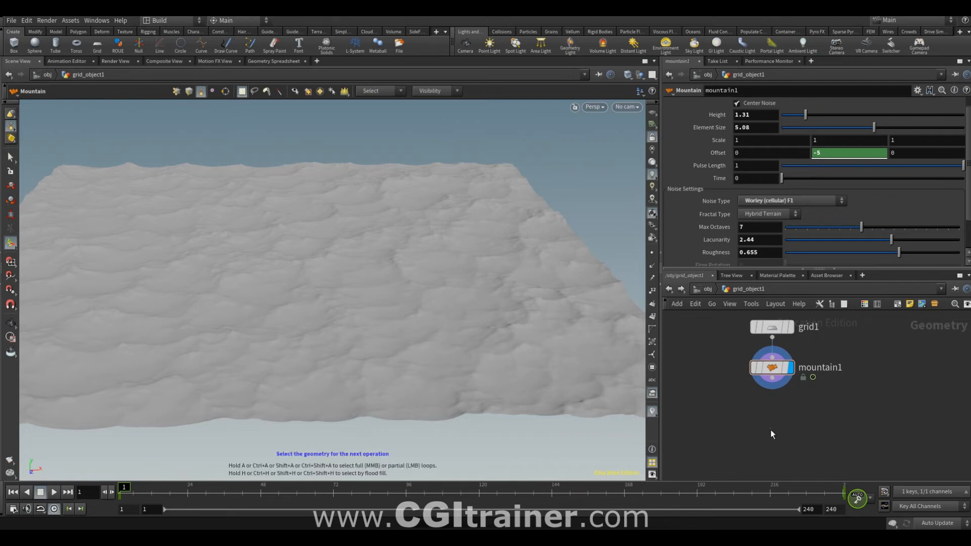
pyautogui.press('Tab')
pyautogui.write('calc')
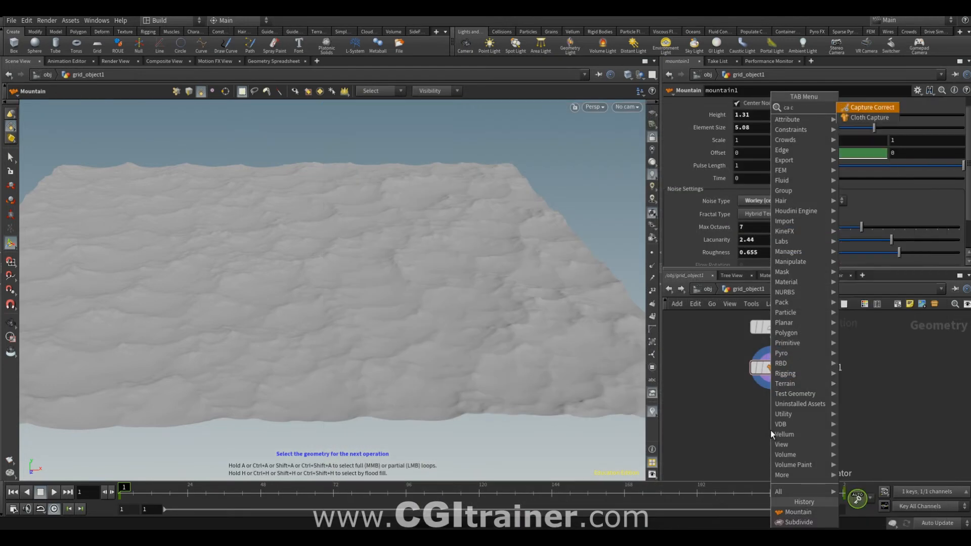
pyautogui.click(882, 107)
pyautogui.click(766, 422)
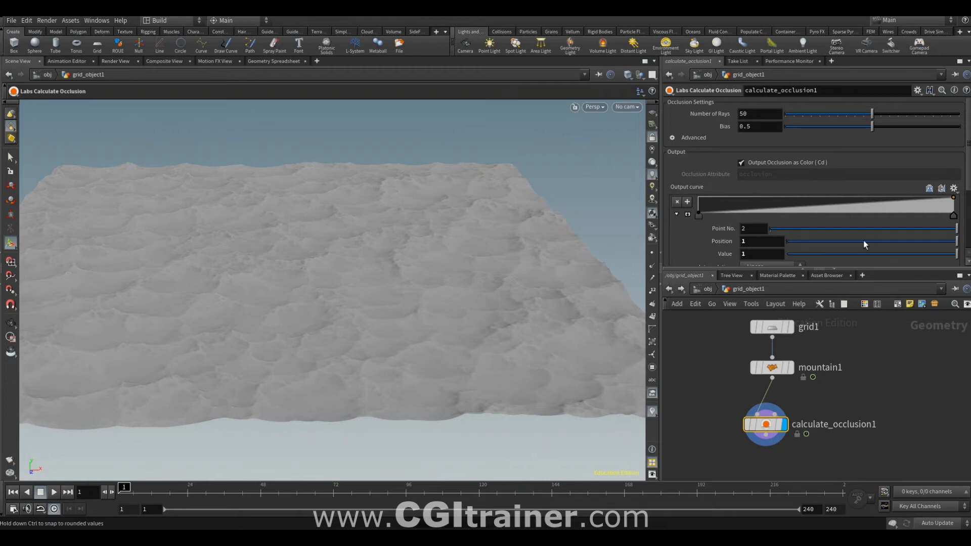
# Add a point with value 0 at position 0.824701 on the occlusion output curve.
pyautogui.moveTo(872, 202)
pyautogui.mouseDown()
pyautogui.moveTo(902, 219)
pyautogui.moveTo(909, 210)
pyautogui.moveTo(899, 219)
pyautogui.moveTo(907, 225)
pyautogui.mouseUp()
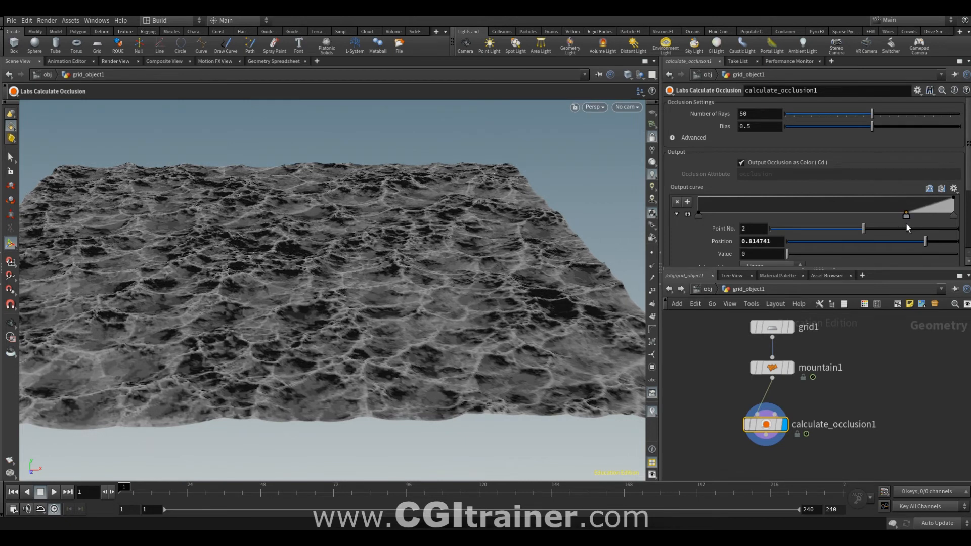
pyautogui.moveTo(906, 223); pyautogui.dragTo(909, 224)
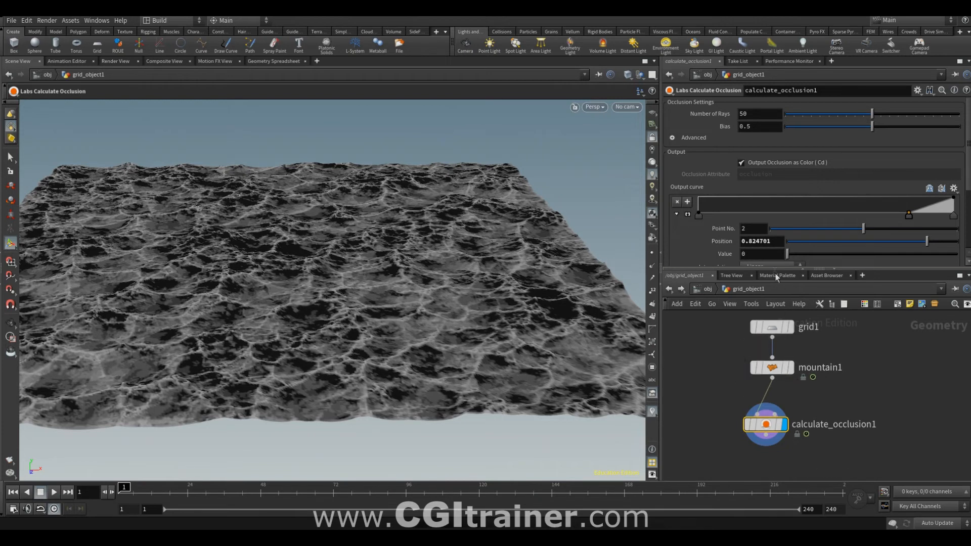
# Add a Principled Shader material to the scene and assign it to the ocean grid.
pyautogui.click(776, 275)
pyautogui.moveTo(720, 320); pyautogui.dragTo(817, 376)
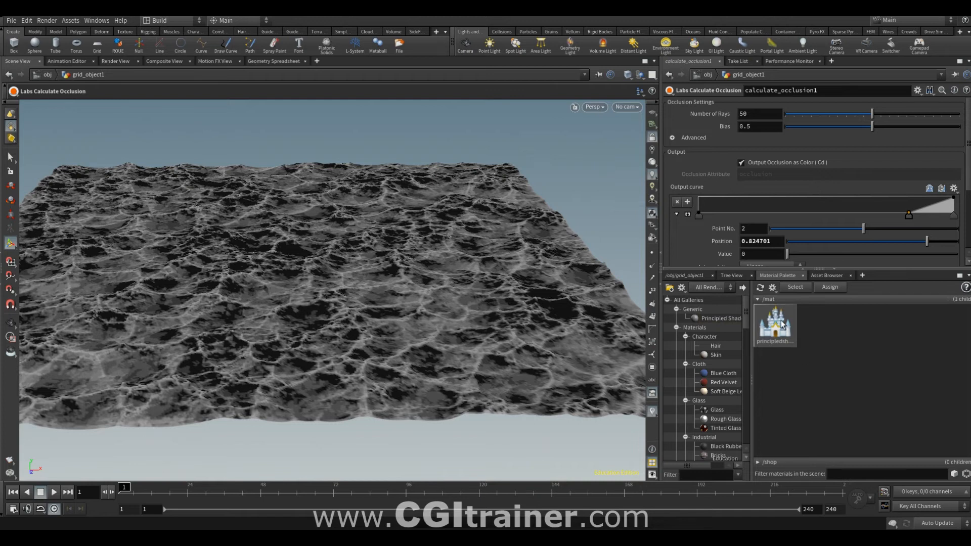
pyautogui.moveTo(781, 324); pyautogui.dragTo(540, 348)
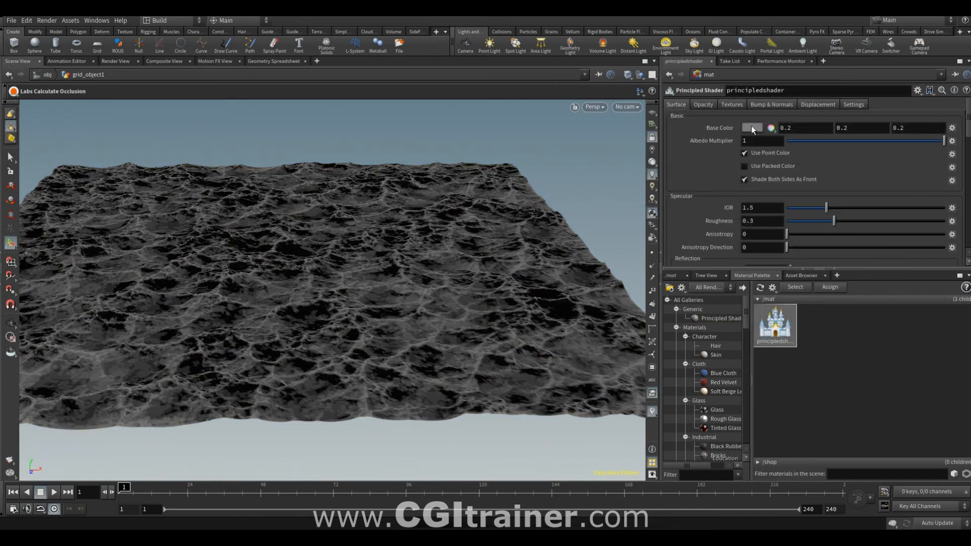
# Change the ocean shader's base color to blue with RGB values 0.098394, 0.394, 0.529.
pyautogui.click(752, 128)
pyautogui.click(609, 89)
pyautogui.click(593, 75)
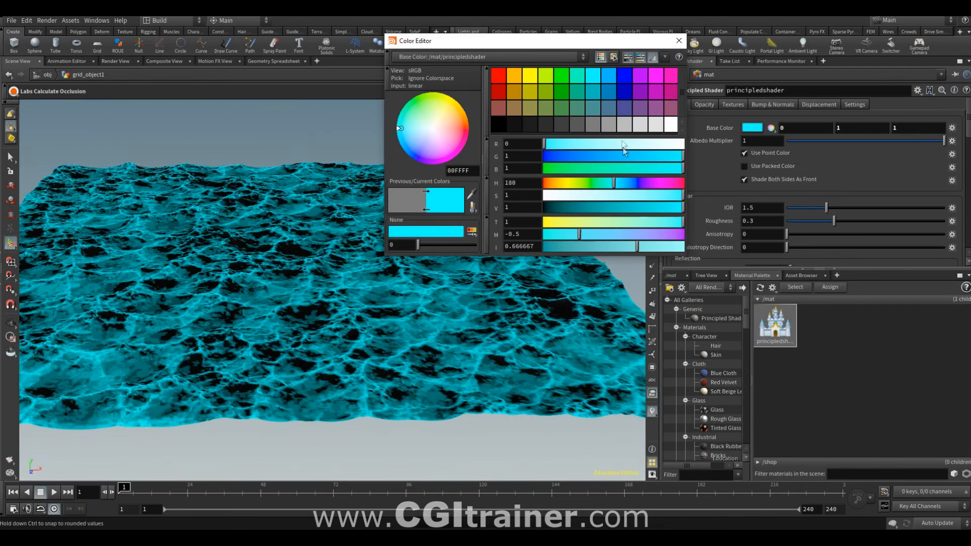
pyautogui.moveTo(683, 207); pyautogui.dragTo(589, 212)
pyautogui.moveTo(587, 168)
pyautogui.mouseDown()
pyautogui.moveTo(642, 167)
pyautogui.moveTo(591, 167)
pyautogui.mouseUp()
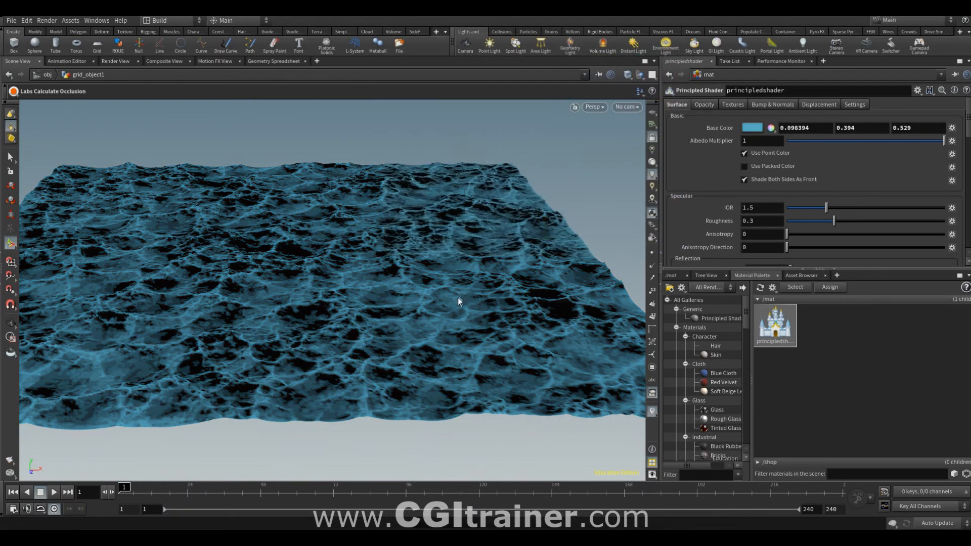
# Add a Rubber Toy test geometry to the scene and increase its uniform scale.
pyautogui.press('Tab')
pyautogui.click(568, 86)
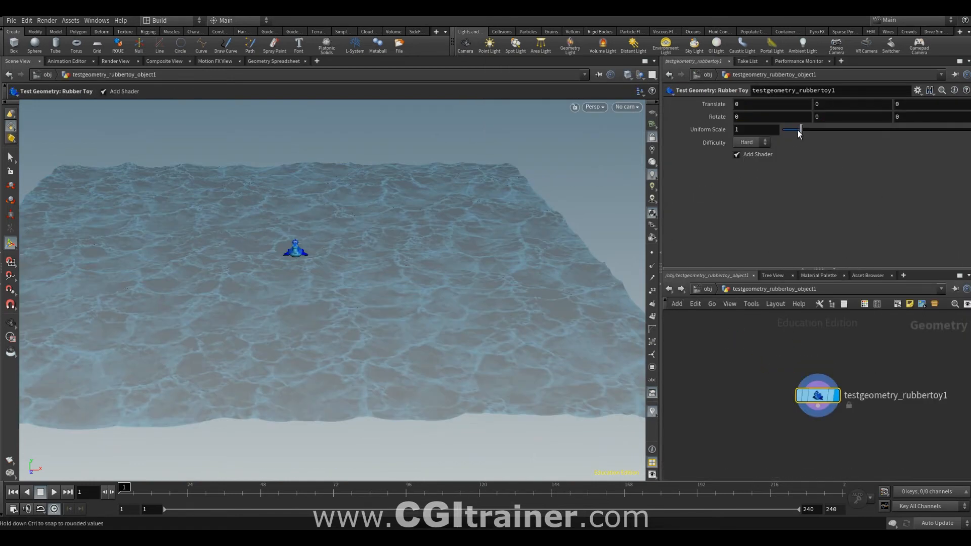
pyautogui.moveTo(798, 133); pyautogui.dragTo(845, 131)
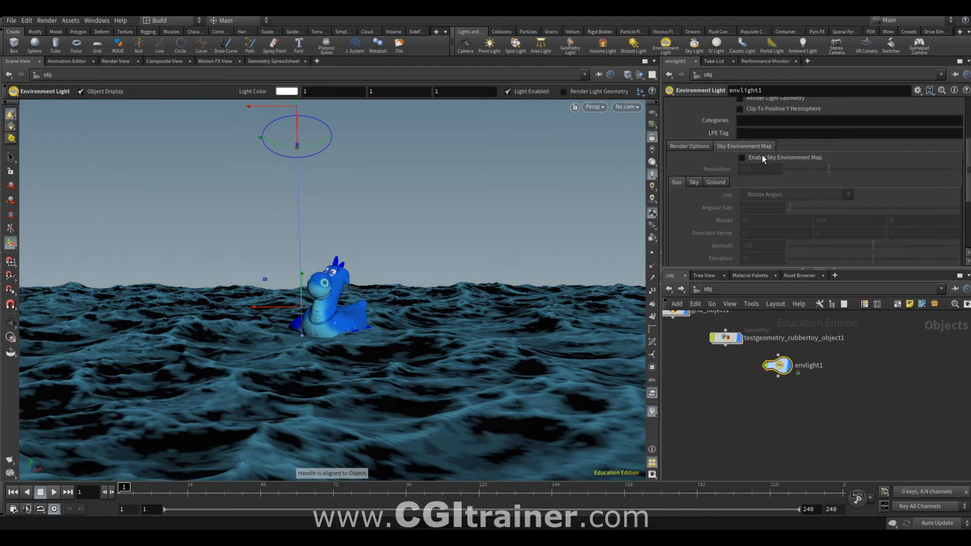
# Enable the sky environment map and Render Light Geometry on the environment light.
pyautogui.click(760, 157)
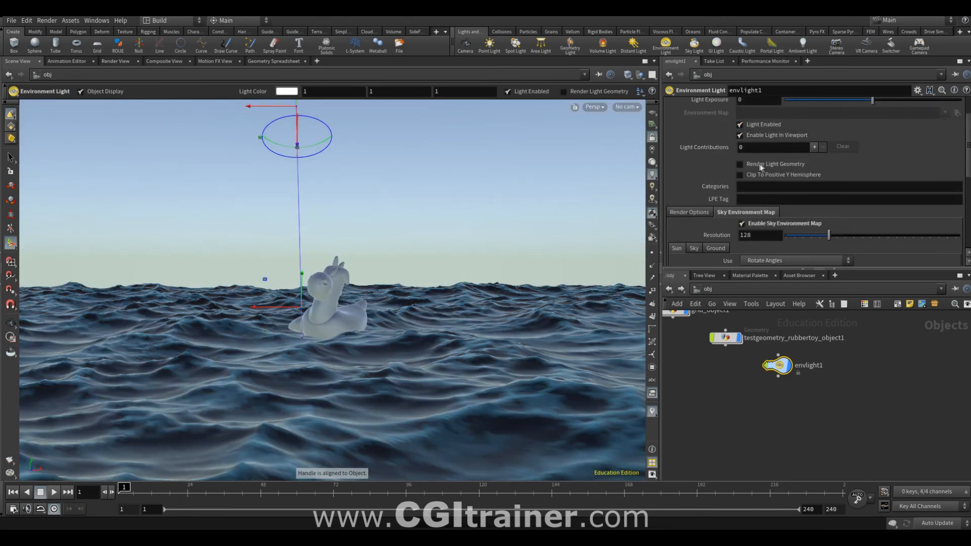
pyautogui.click(740, 164)
# Open a floating Render View pane and render the ocean scene with mantra_ipr.
pyautogui.click(97, 20)
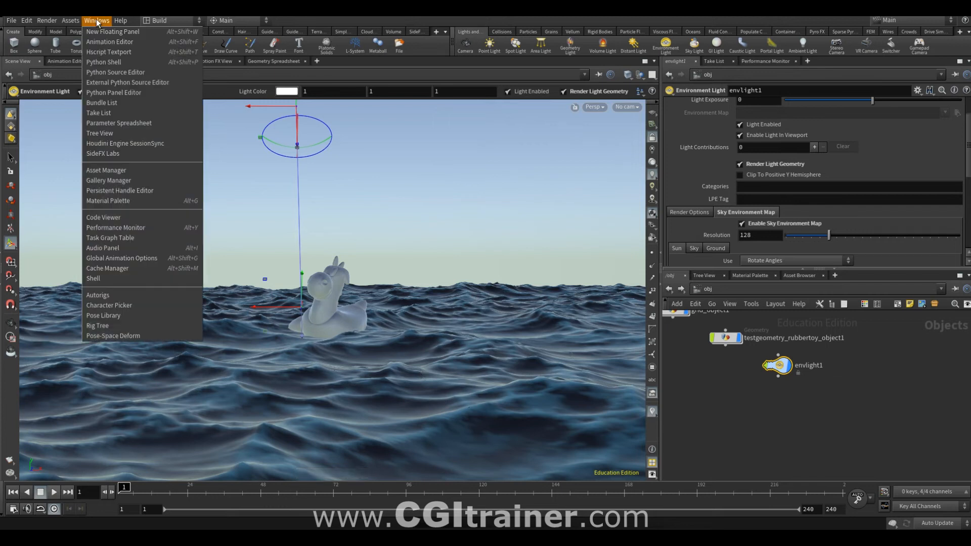
pyautogui.click(130, 32)
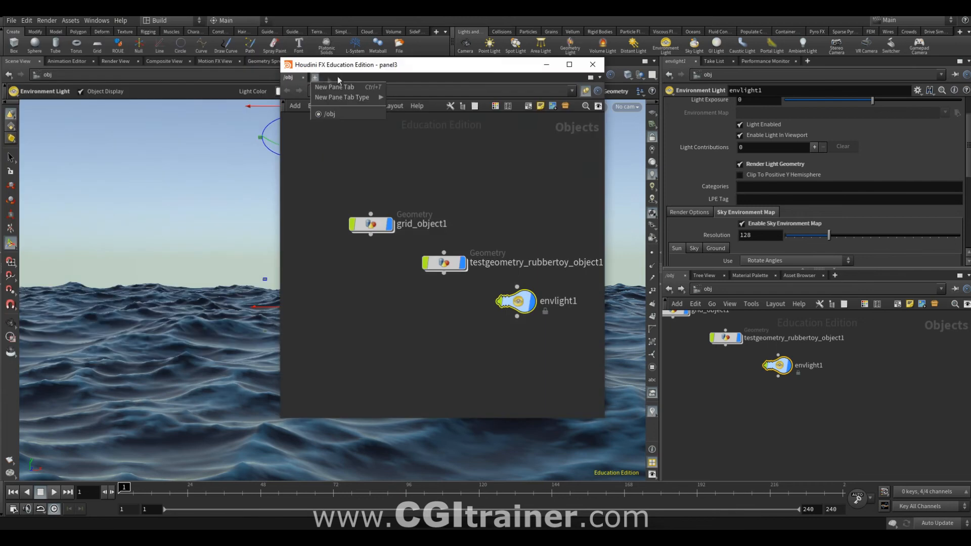
pyautogui.click(315, 77)
pyautogui.moveTo(338, 103)
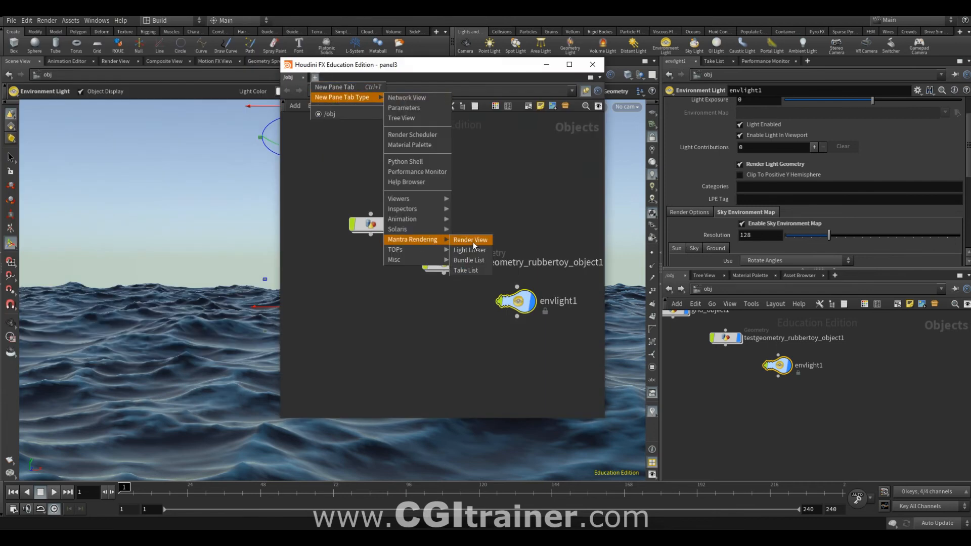
pyautogui.click(468, 239)
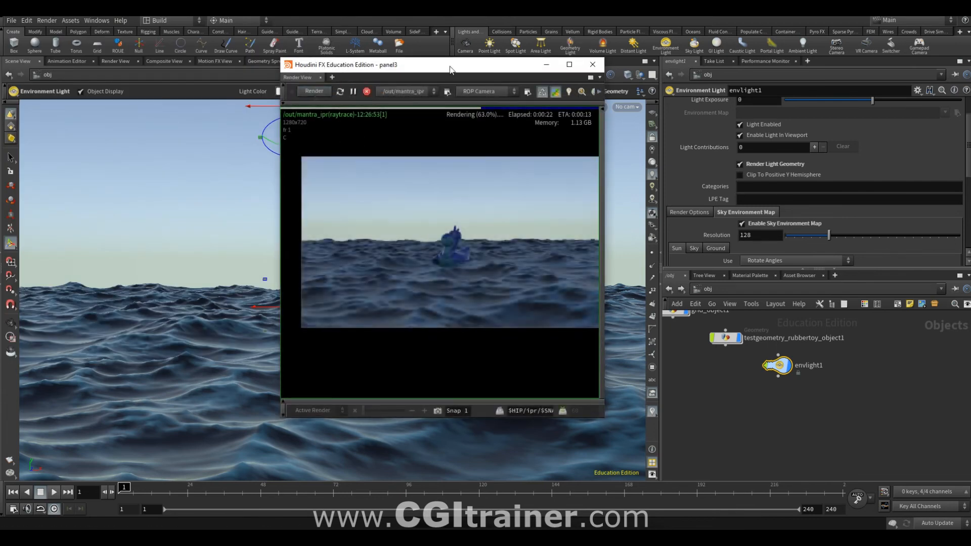
# Create a camera from the current view and make the Render View render through /obj/cam1.
pyautogui.moveTo(429, 64); pyautogui.dragTo(263, 69)
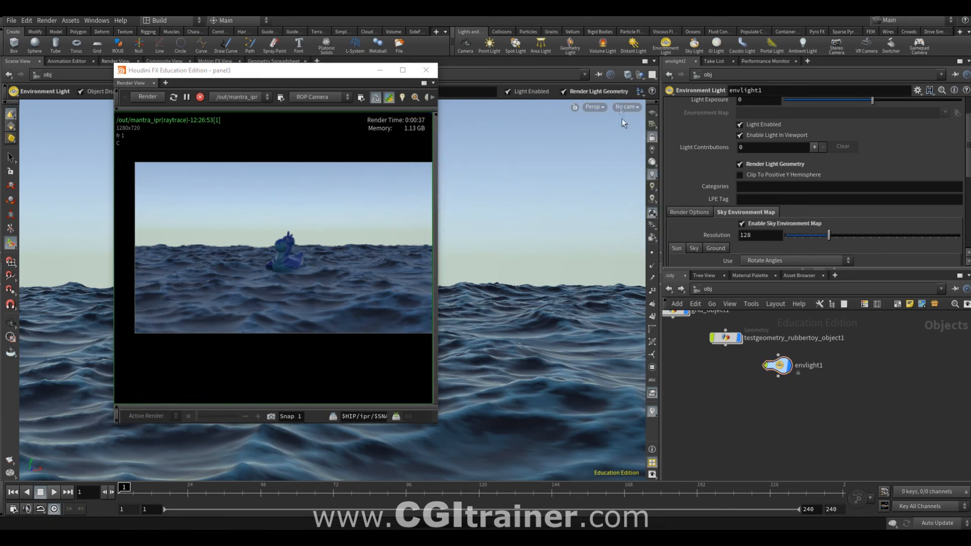
pyautogui.click(311, 97)
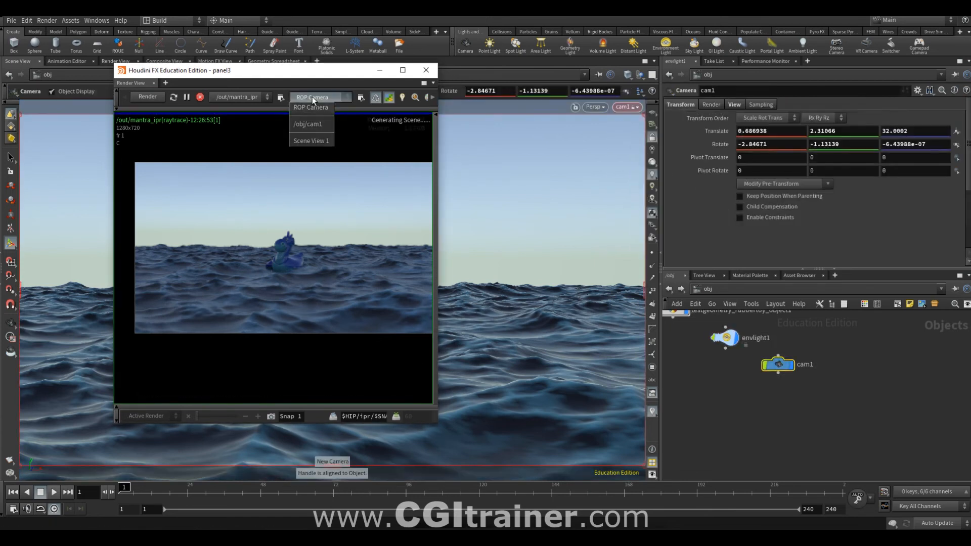
pyautogui.click(307, 124)
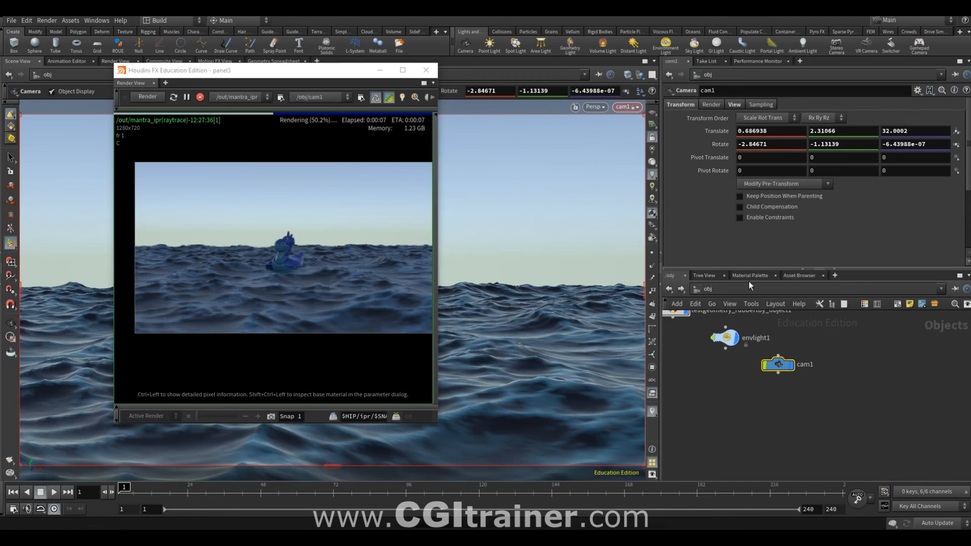
# Lower the roughness of the ocean's principled shader to make the water glossier.
pyautogui.click(750, 275)
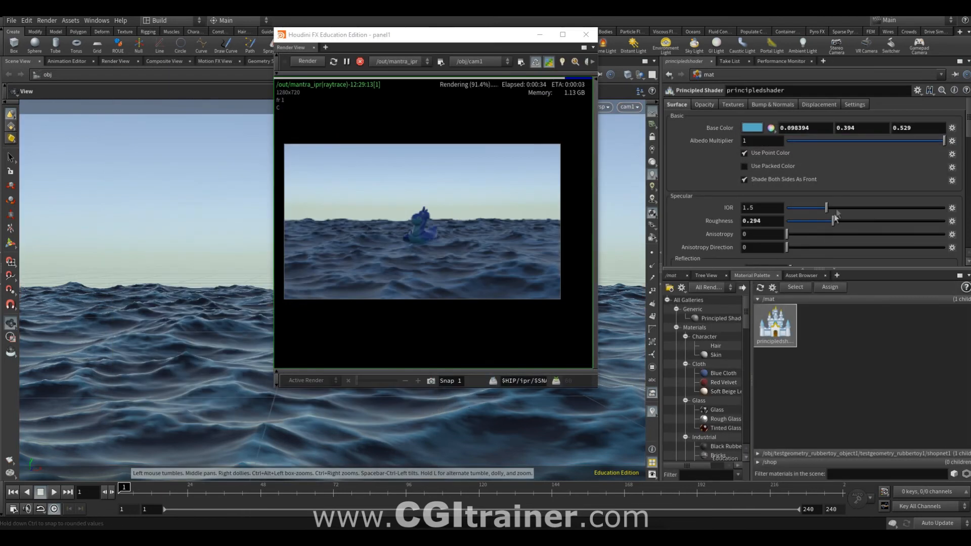
pyautogui.moveTo(829, 221); pyautogui.dragTo(788, 226)
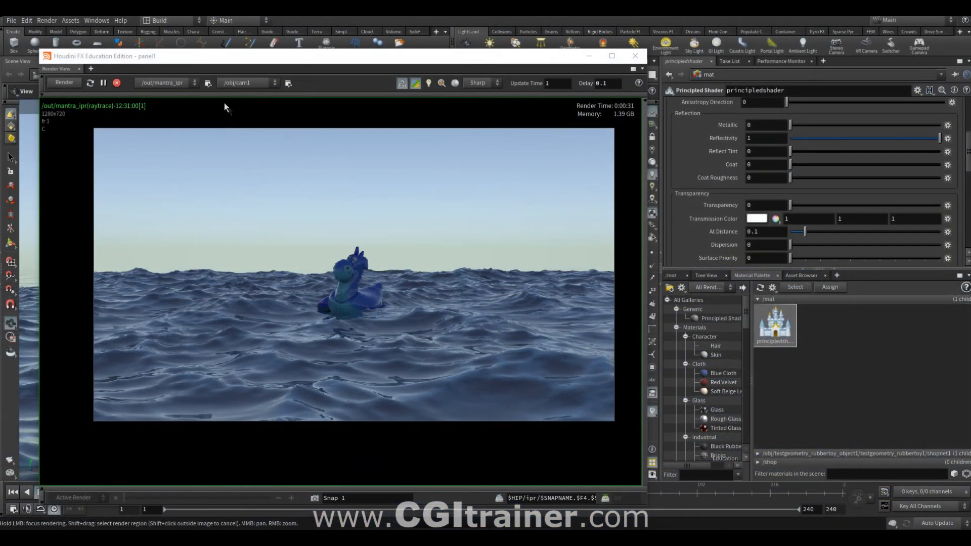
# Enable Depth Of Field in the mantra_ipr rendering settings.
pyautogui.click(207, 83)
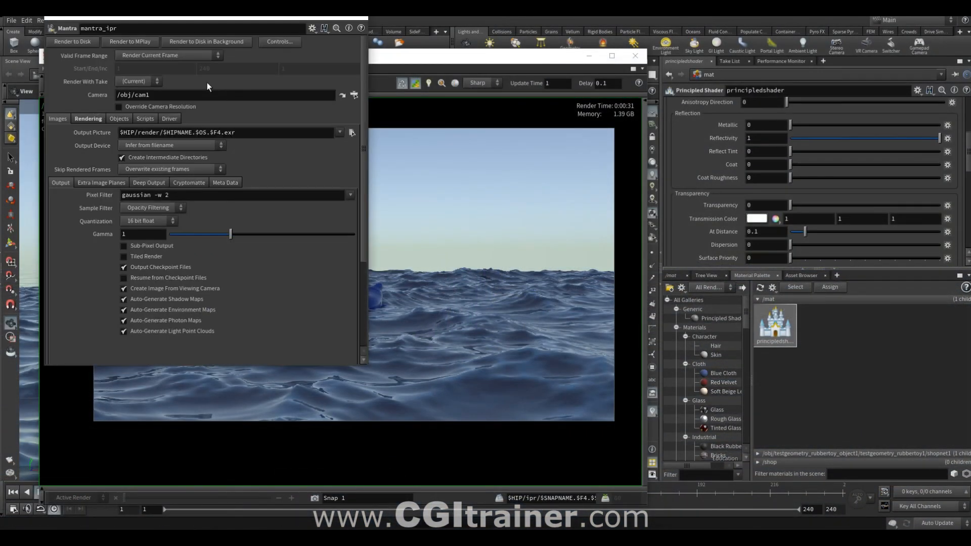
pyautogui.click(92, 118)
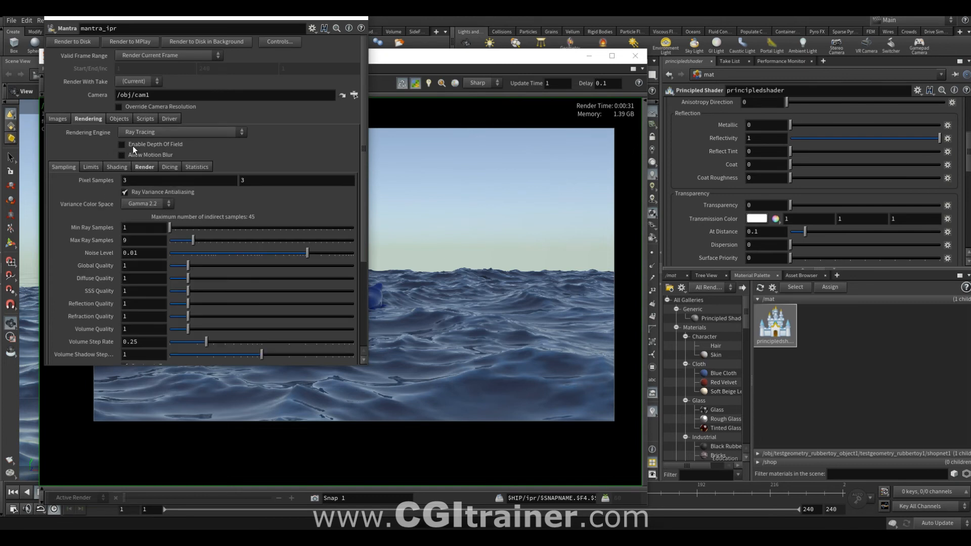
pyautogui.click(172, 144)
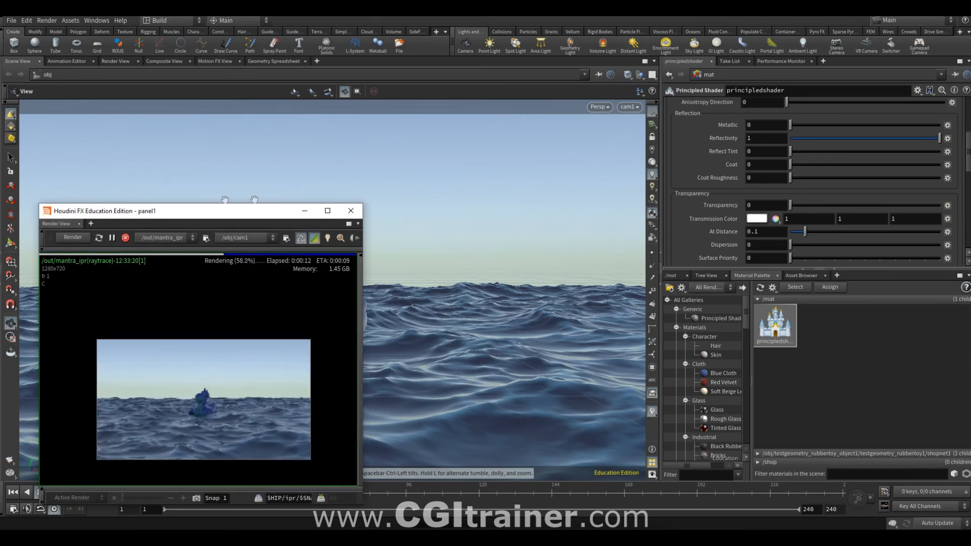
# Display the Focus Handle of cam1 in the scene and move its focus point onto the rubber toy.
pyautogui.moveTo(218, 166); pyautogui.dragTo(825, 235)
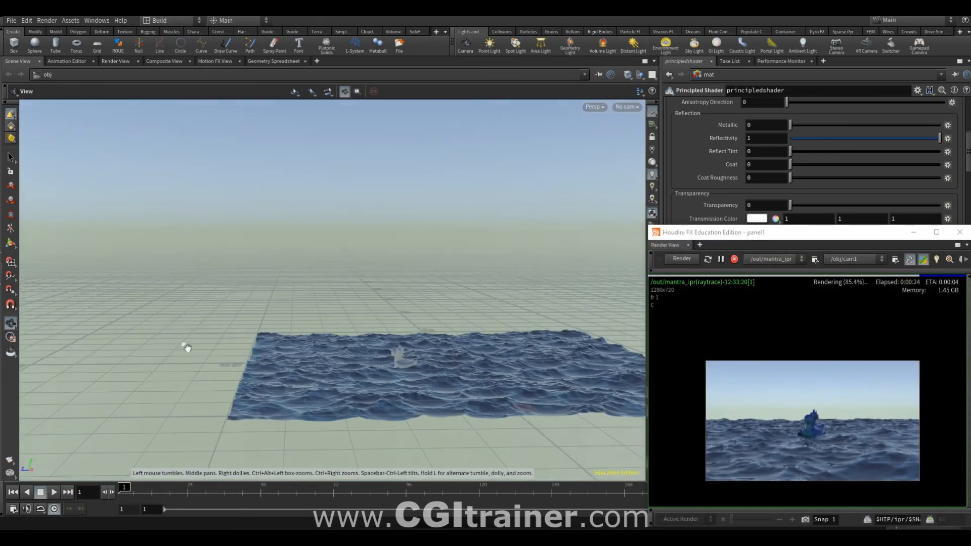
pyautogui.press('s')
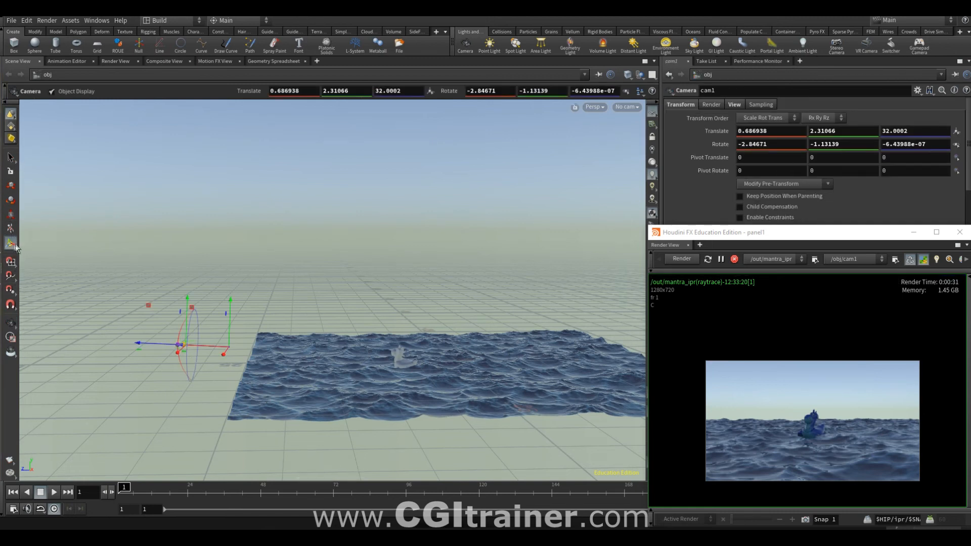
pyautogui.rightClick(184, 346)
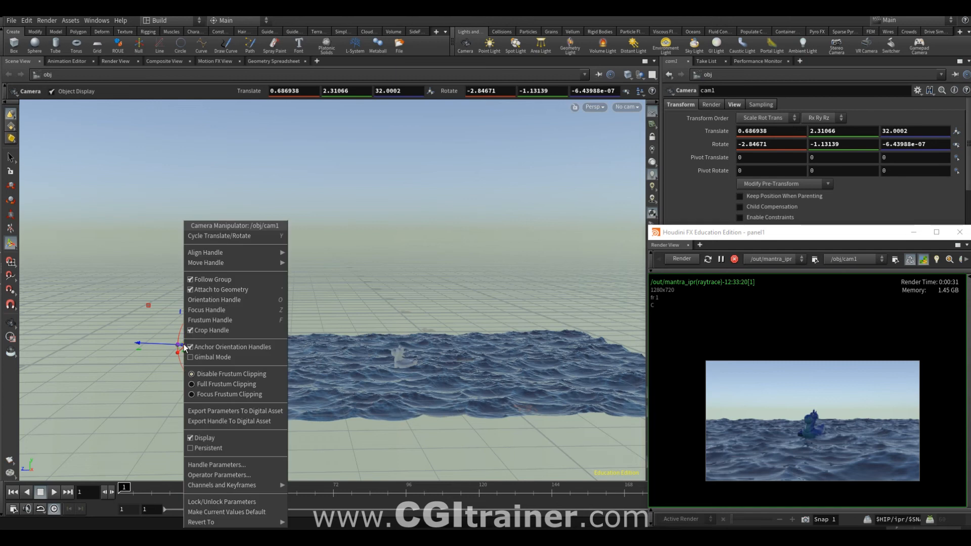
pyautogui.click(215, 310)
pyautogui.moveTo(403, 360)
pyautogui.mouseDown()
pyautogui.moveTo(259, 347)
pyautogui.moveTo(483, 357)
pyautogui.moveTo(472, 361)
pyautogui.mouseUp()
pyautogui.moveTo(402, 359); pyautogui.dragTo(395, 354)
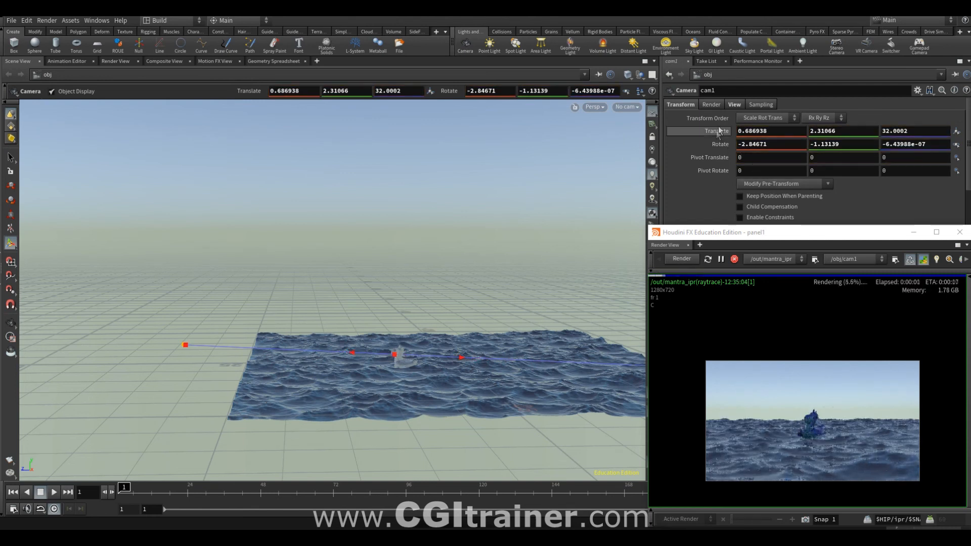
# Refine cam1's focus around the toy to a focus distance of about 24.83 and an F-Stop of about 0.198, checking the render.
pyautogui.click(769, 104)
pyautogui.moveTo(395, 359); pyautogui.dragTo(388, 353)
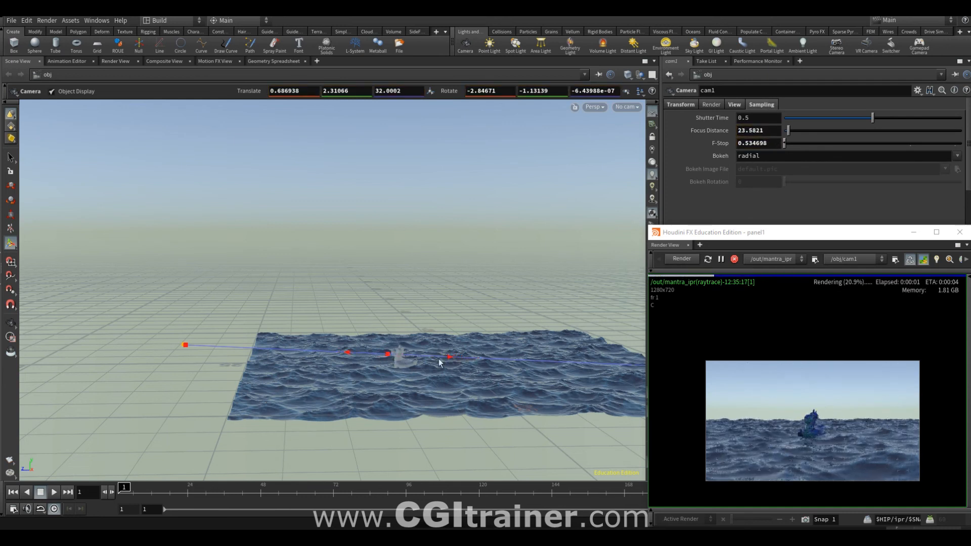
pyautogui.moveTo(390, 353); pyautogui.dragTo(417, 360)
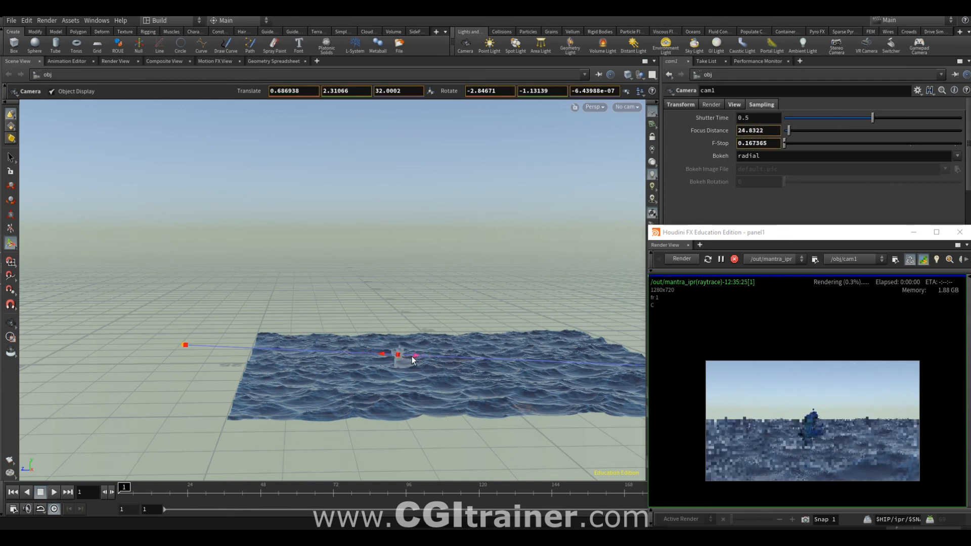
pyautogui.moveTo(819, 234); pyautogui.dragTo(282, 82)
pyautogui.scroll(5, 318, 306)
pyautogui.moveTo(317, 306); pyautogui.dragTo(305, 283, button='middle')
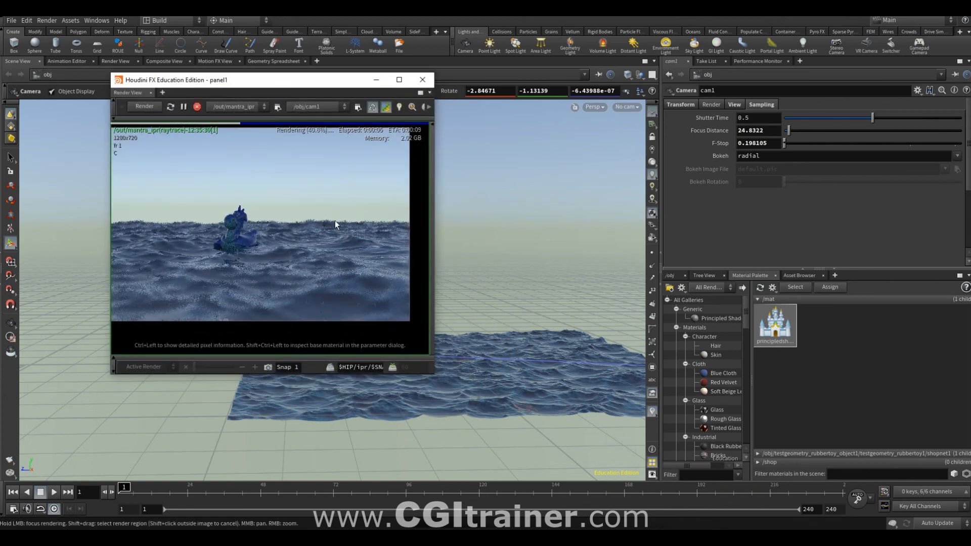
pyautogui.moveTo(341, 86); pyautogui.dragTo(188, 95)
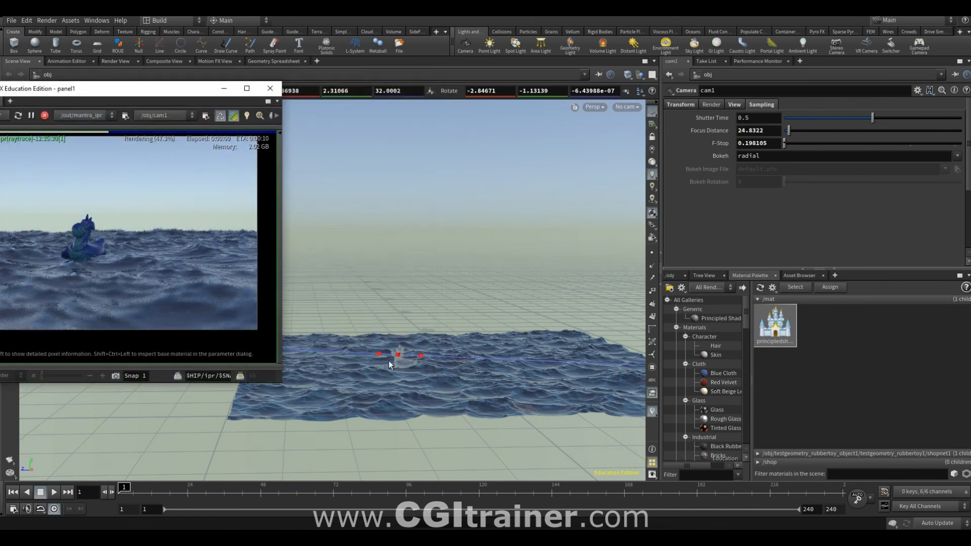
pyautogui.moveTo(126, 89); pyautogui.dragTo(259, 64)
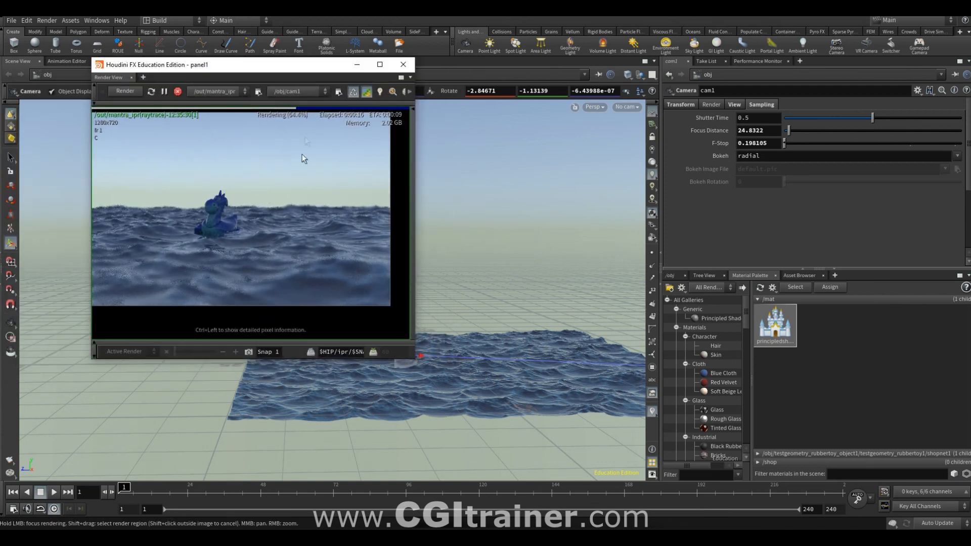
# Set the mantra_ipr pixel filter to NVIDIA OptiX Denoiser and examine the toy closely in the render.
pyautogui.click(257, 92)
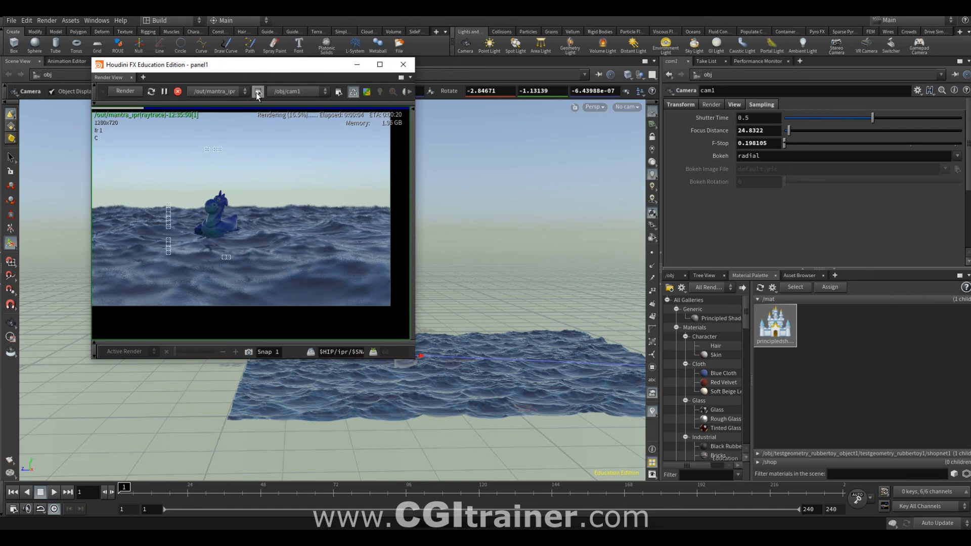
pyautogui.click(257, 92)
pyautogui.moveTo(263, 22); pyautogui.dragTo(610, 44)
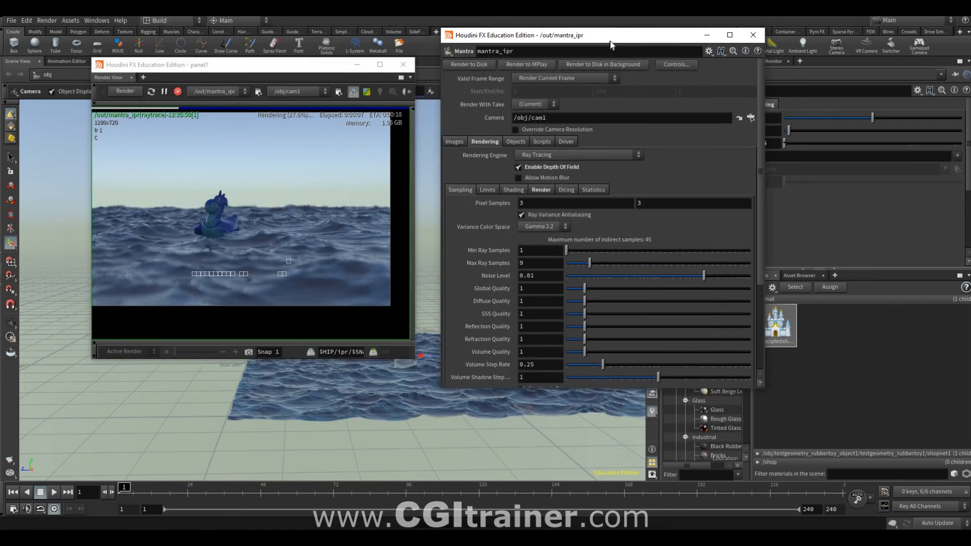
pyautogui.click(454, 141)
pyautogui.click(728, 217)
pyautogui.click(747, 217)
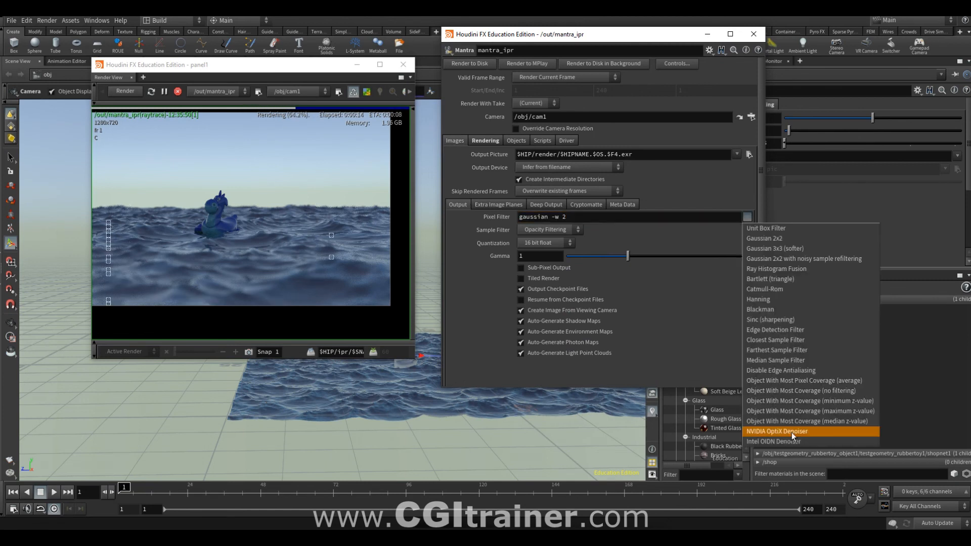
pyautogui.click(790, 433)
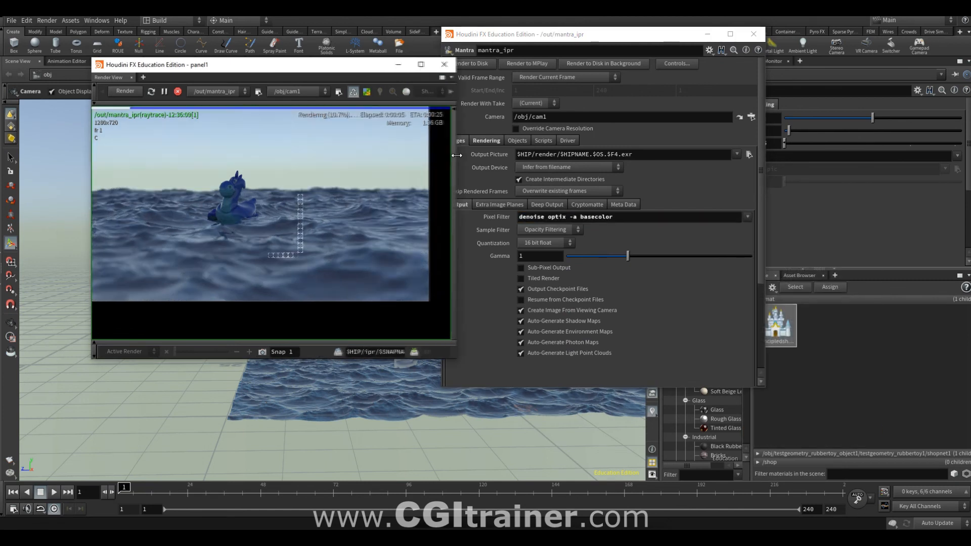
pyautogui.keyDown('shift'); pyautogui.moveTo(166, 144); pyautogui.dragTo(247, 190); pyautogui.keyUp('shift')
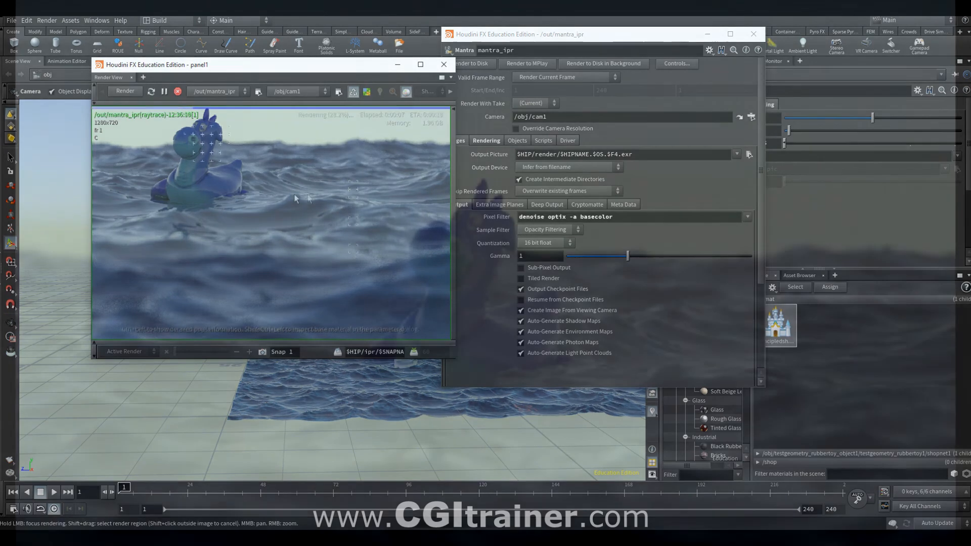